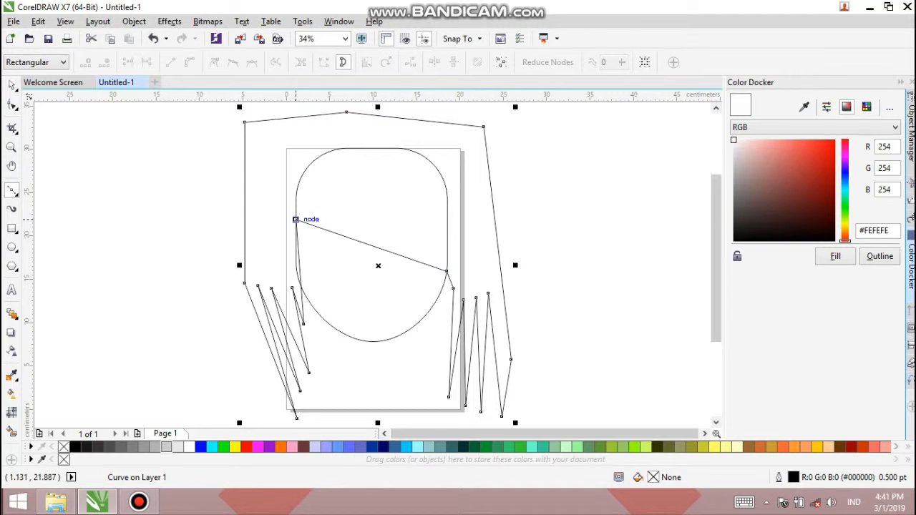
# Delete the jagged hair outline around the head and move the face shape lower on the page
pyautogui.click(297, 219)
pyautogui.press('F10')
pyautogui.moveTo(293, 288); pyautogui.dragTo(305, 324)
pyautogui.press('space')
pyautogui.press('Delete')
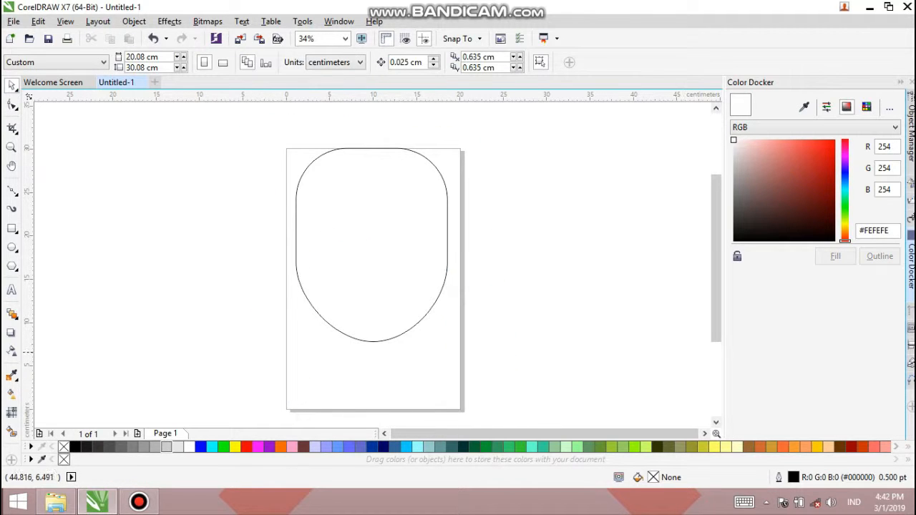
pyautogui.moveTo(428, 223); pyautogui.dragTo(430, 256)
pyautogui.click(257, 251)
# Draw a closed straight-edged hair outline from one side of the face around the head to the other side
pyautogui.press('space')
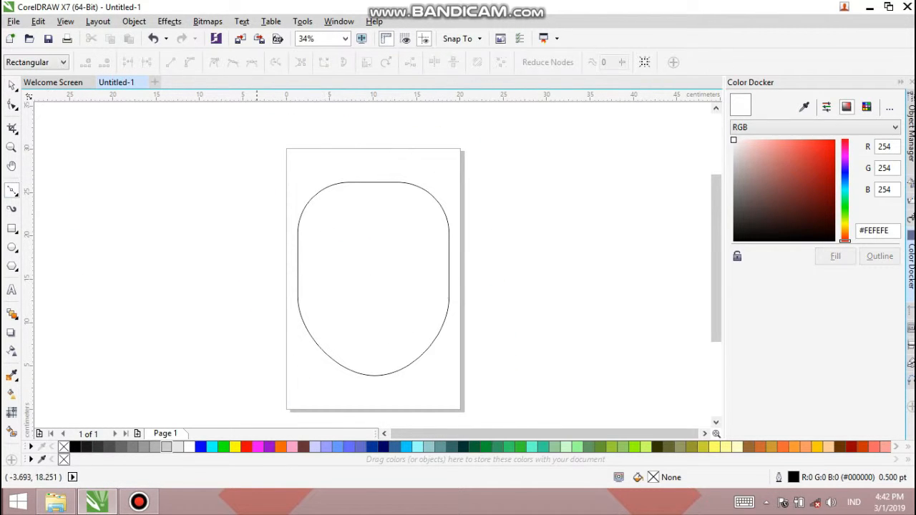
pyautogui.click(298, 260)
pyautogui.click(303, 387)
pyautogui.click(201, 288)
pyautogui.click(237, 118)
pyautogui.click(469, 128)
pyautogui.click(473, 406)
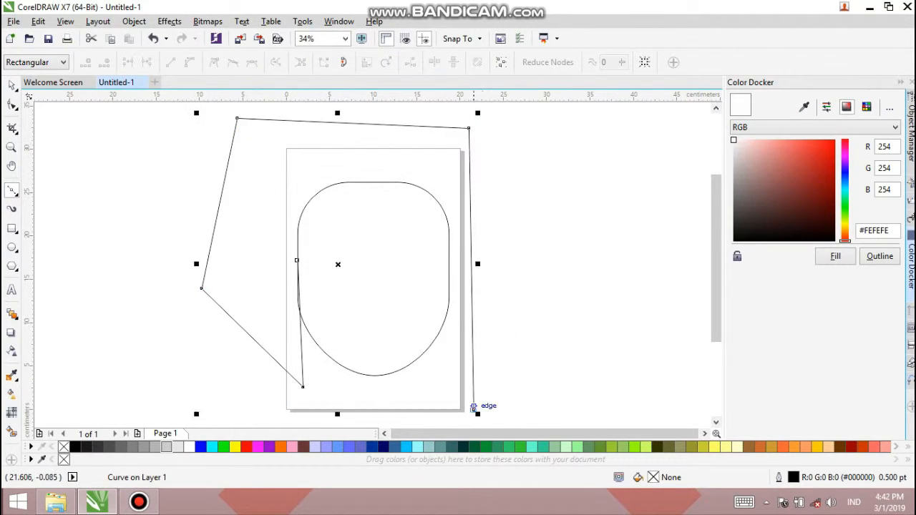
pyautogui.click(590, 137)
pyautogui.click(518, 394)
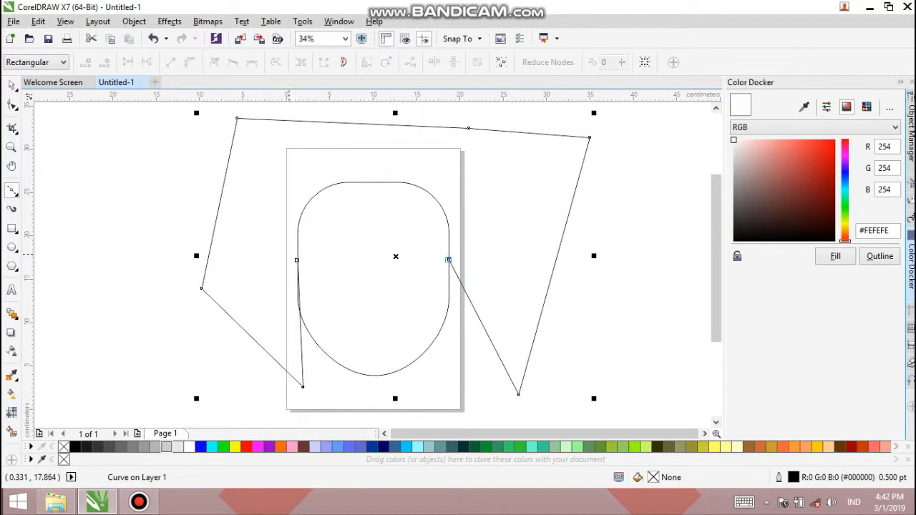
pyautogui.click(297, 260)
# Pull the hair outline's two left nodes in toward the face and delete the upper one to round that side
pyautogui.press('F10')
pyautogui.moveTo(201, 289); pyautogui.dragTo(265, 292)
pyautogui.moveTo(237, 118); pyautogui.dragTo(290, 157)
pyautogui.press('Delete')
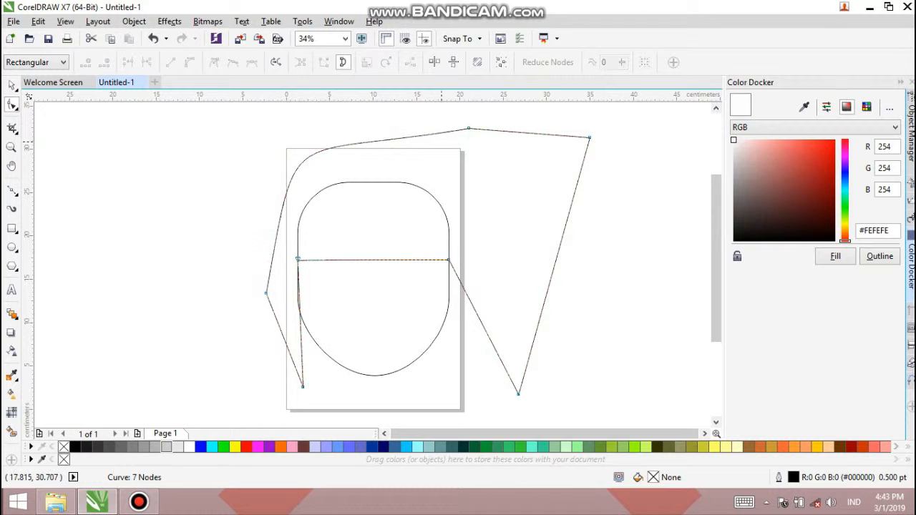
# Remove the hair outline's far right node and reshape its top corner and upper edge into a flowing curve
pyautogui.moveTo(590, 137); pyautogui.dragTo(476, 189)
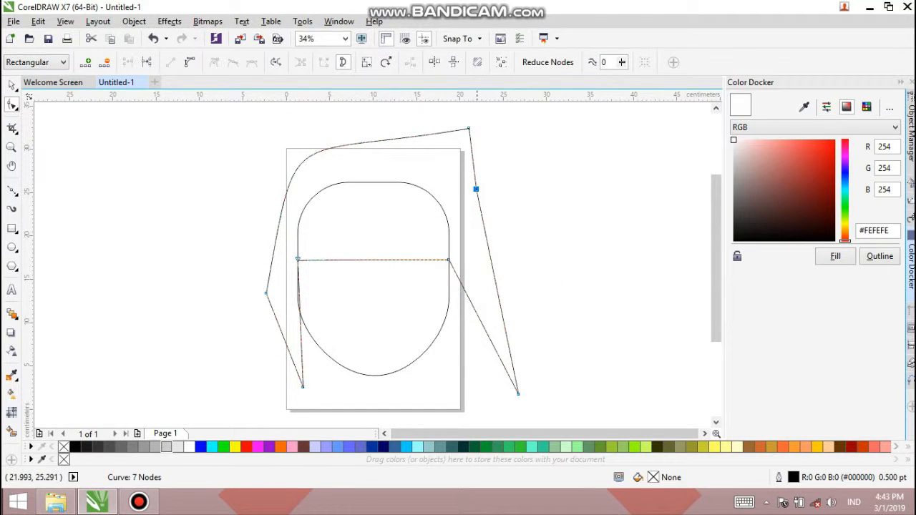
pyautogui.press('Delete')
pyautogui.moveTo(469, 129); pyautogui.dragTo(455, 153)
pyautogui.moveTo(271, 184); pyautogui.dragTo(366, 200)
pyautogui.moveTo(298, 119); pyautogui.dragTo(194, 158)
# Move the hair outline's lower right tip inward beside the face
pyautogui.scroll(-2, 373, 286)
pyautogui.click(517, 363)
pyautogui.moveTo(518, 364); pyautogui.dragTo(460, 348)
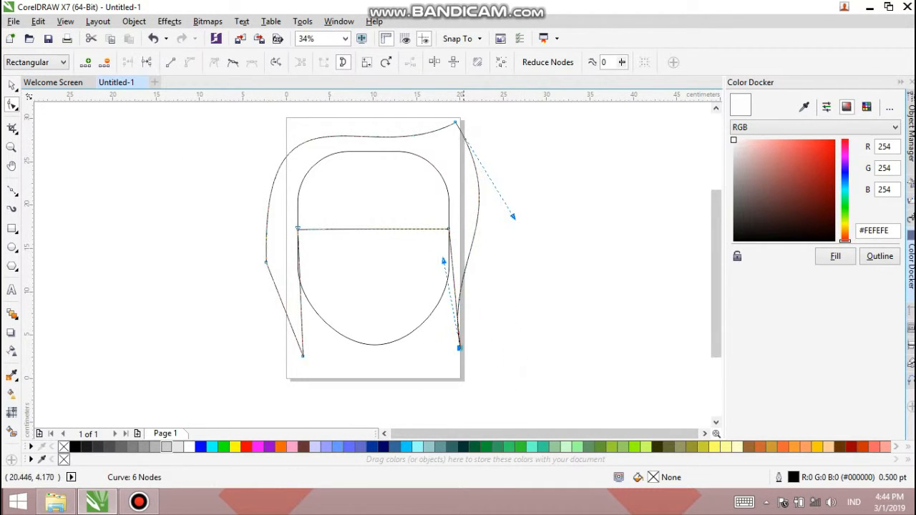
# Convert the outer segment above the hair's lower left tip to a curve and bend it slightly
pyautogui.click(266, 262)
pyautogui.click(303, 356)
pyautogui.click(190, 62)
pyautogui.click(285, 310)
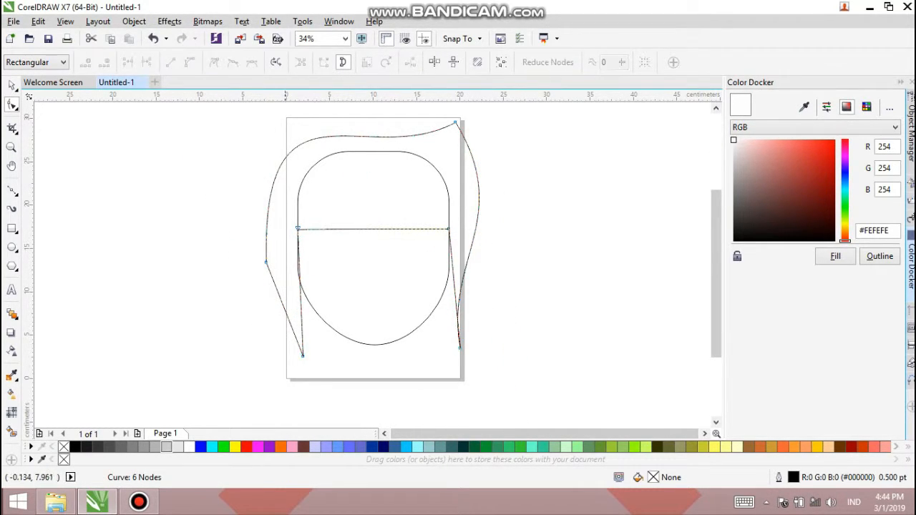
pyautogui.click(190, 62)
pyautogui.click(294, 298)
pyautogui.click(41, 126)
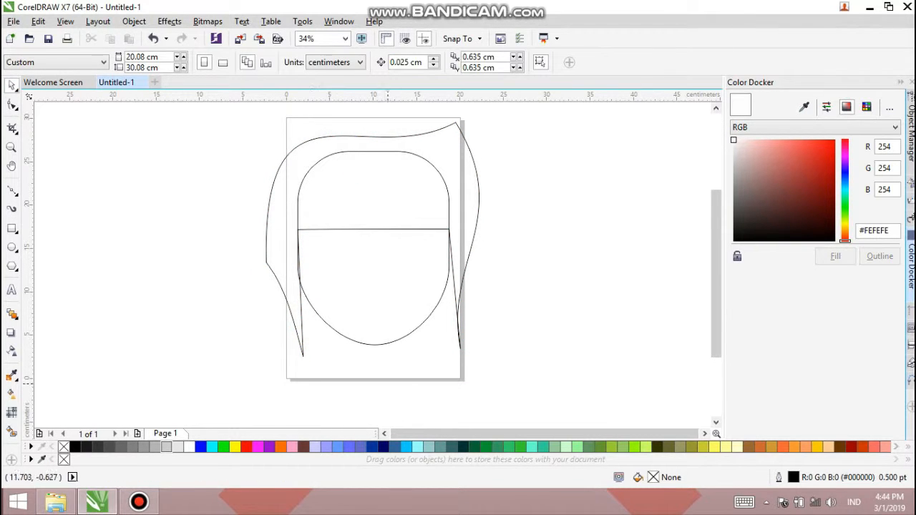
# Bend the straight hair edge crossing the face upward into an arch near the top of the head
pyautogui.click(357, 229)
pyautogui.moveTo(358, 229); pyautogui.dragTo(362, 158)
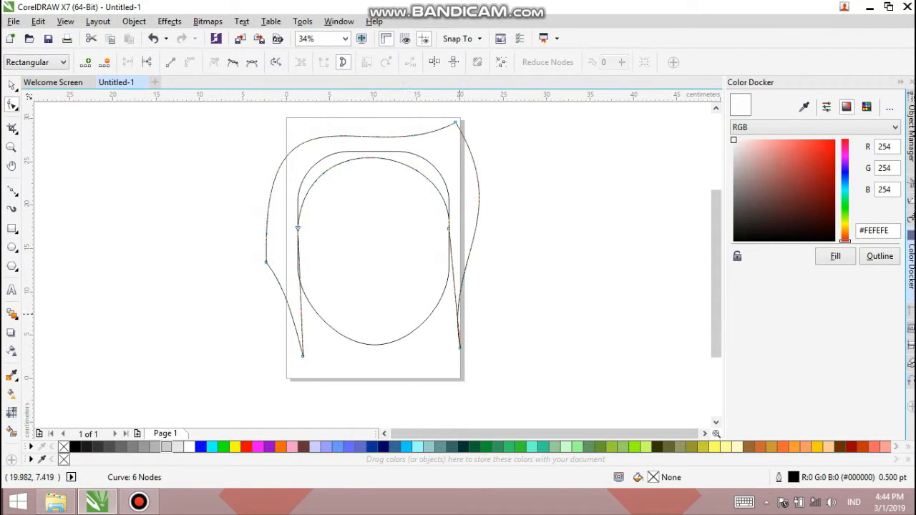
pyautogui.click(12, 85)
# Fill the face shape with yellow
pyautogui.click(384, 344)
pyautogui.click(714, 446)
pyautogui.click(612, 260)
pyautogui.click(466, 266)
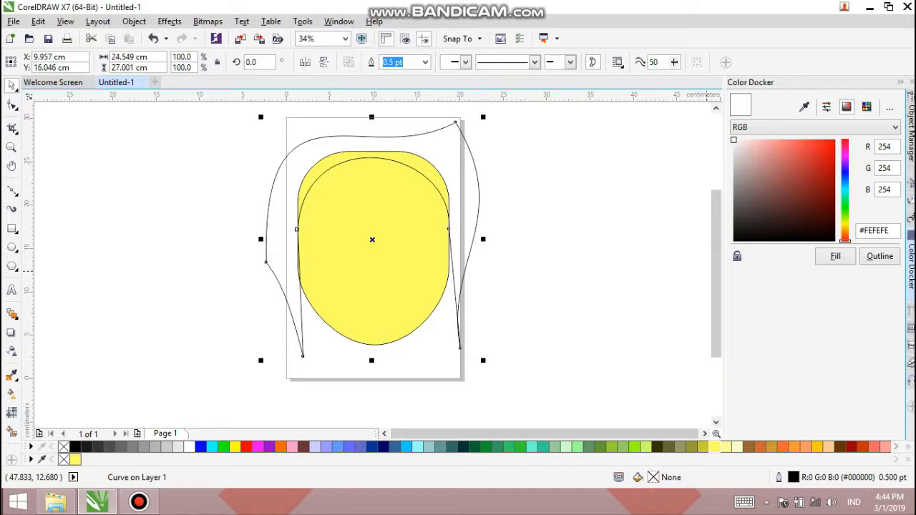
pyautogui.click(427, 261)
pyautogui.click(200, 186)
# Import the colour palette reference image and place it left of the page, about 12.5 by 12.1 cm
pyautogui.click(14, 21)
pyautogui.click(32, 227)
pyautogui.click(564, 311)
pyautogui.moveTo(112, 138); pyautogui.dragTo(220, 245)
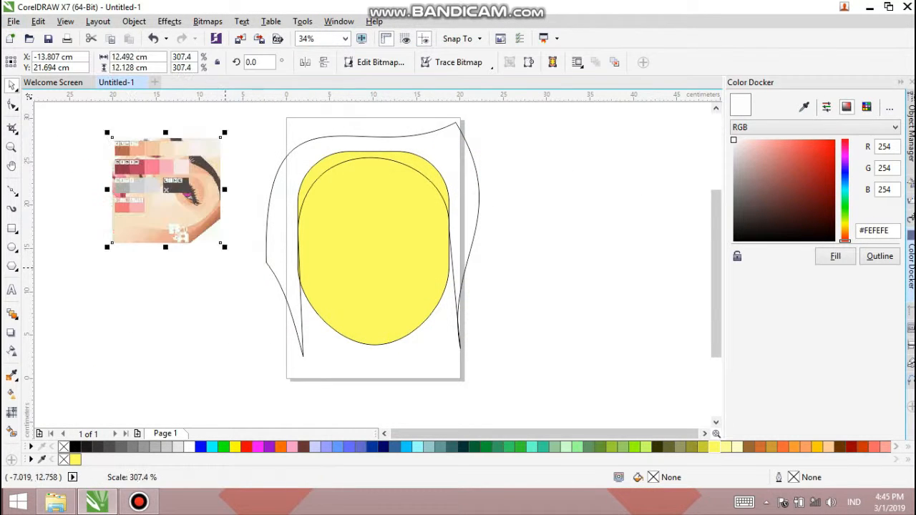
pyautogui.click(186, 308)
# Sample the peach skin tone #EABF9C from the reference image and apply it to the face
pyautogui.click(12, 375)
pyautogui.click(137, 149)
pyautogui.click(372, 215)
pyautogui.doubleClick(12, 85)
pyautogui.click(239, 261)
# Sample the dark pink #B84564 from the reference image and fill the hair shape with it
pyautogui.click(266, 258)
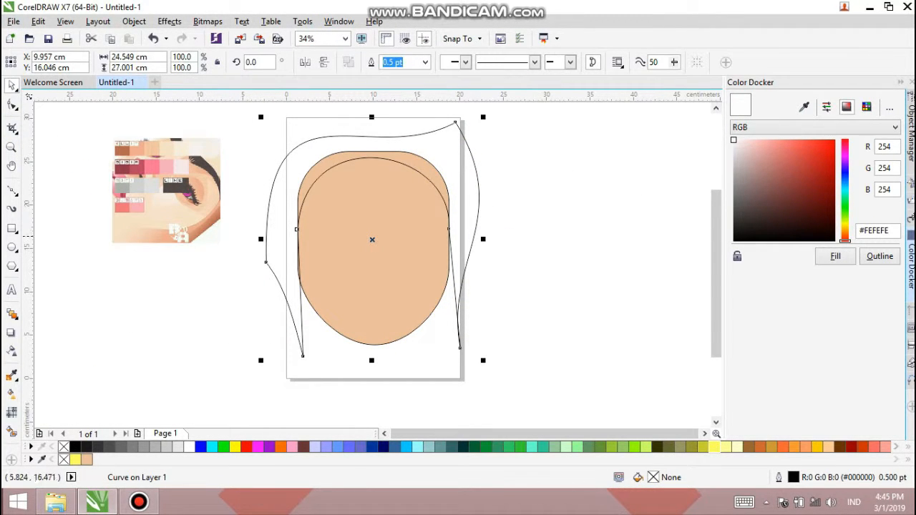
pyautogui.press('i')
pyautogui.click(144, 200)
pyautogui.click(436, 165)
pyautogui.press('space')
# Send the face shape to the back, behind the hair
pyautogui.click(427, 226)
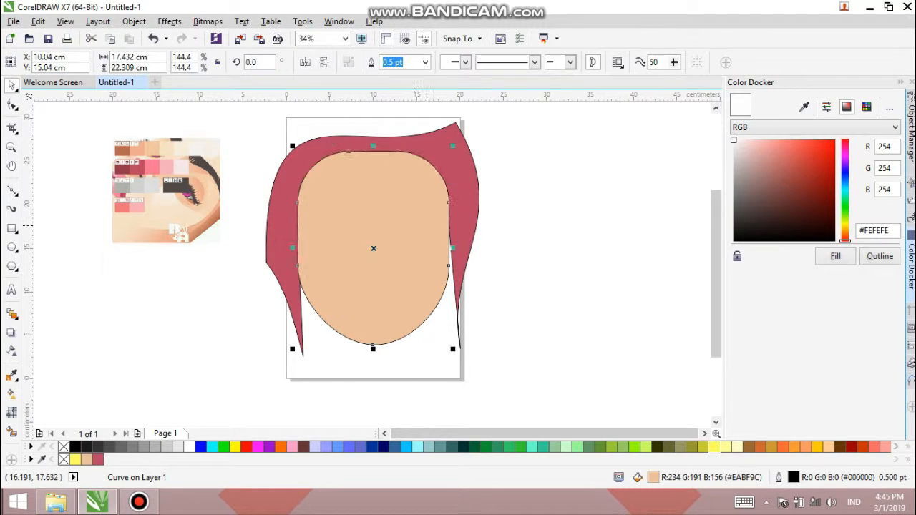
pyautogui.hotkey('shift', 'pagedown')
pyautogui.click(505, 272)
pyautogui.click(452, 210)
pyautogui.click(561, 298)
# Bend the hair's arched inner edge down so the fringe covers the forehead
pyautogui.click(464, 214)
pyautogui.click(12, 104)
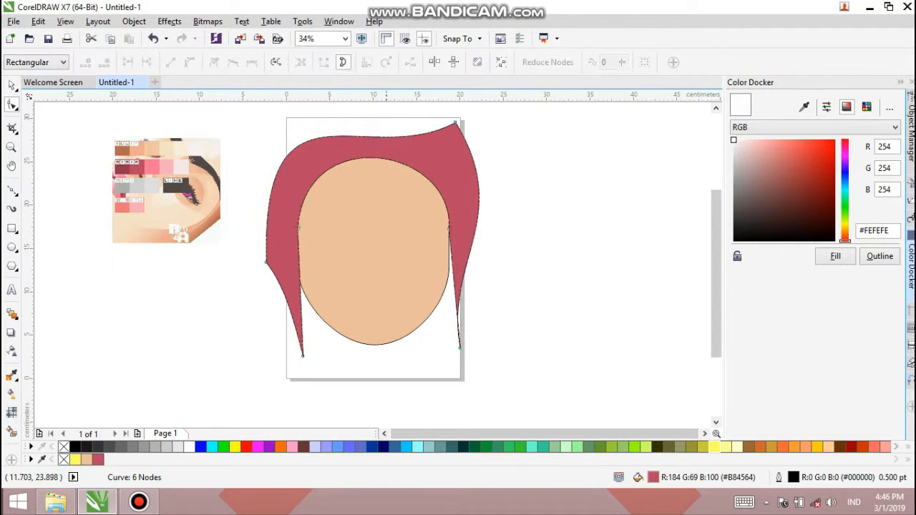
pyautogui.moveTo(386, 170); pyautogui.dragTo(384, 197)
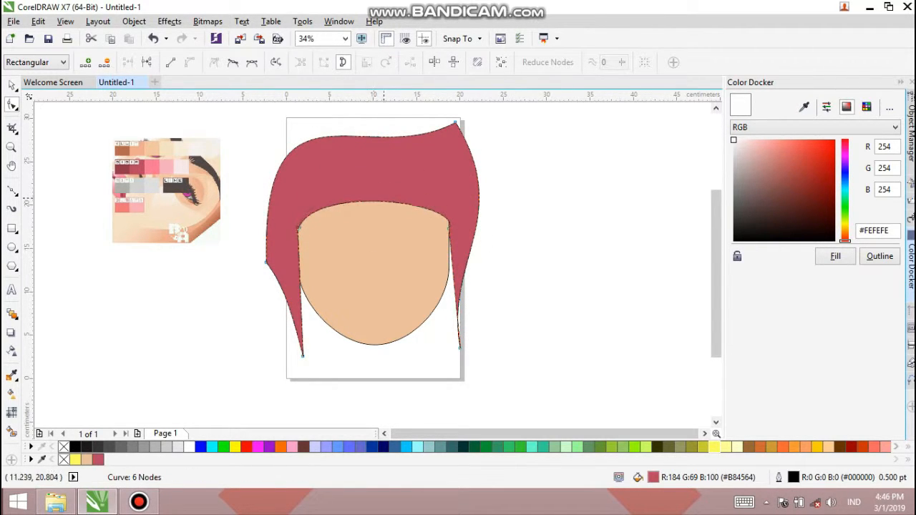
# Move the hair's lower right tip inward and curve the inner edges of the side locks over the face
pyautogui.click(459, 348)
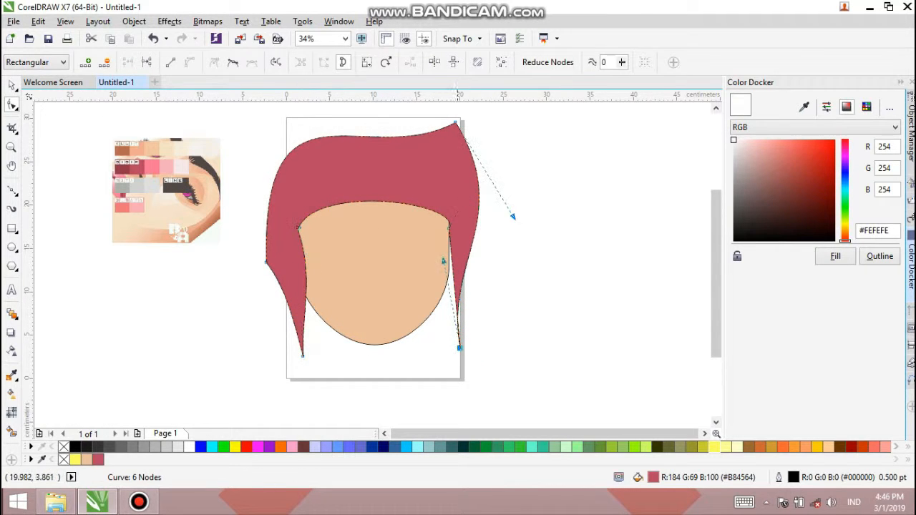
pyautogui.moveTo(460, 348); pyautogui.dragTo(448, 340)
pyautogui.moveTo(432, 254)
pyautogui.mouseDown()
pyautogui.moveTo(452, 262)
pyautogui.moveTo(433, 263)
pyautogui.mouseUp()
pyautogui.click(449, 228)
pyautogui.click(190, 62)
pyautogui.press('space')
pyautogui.click(542, 166)
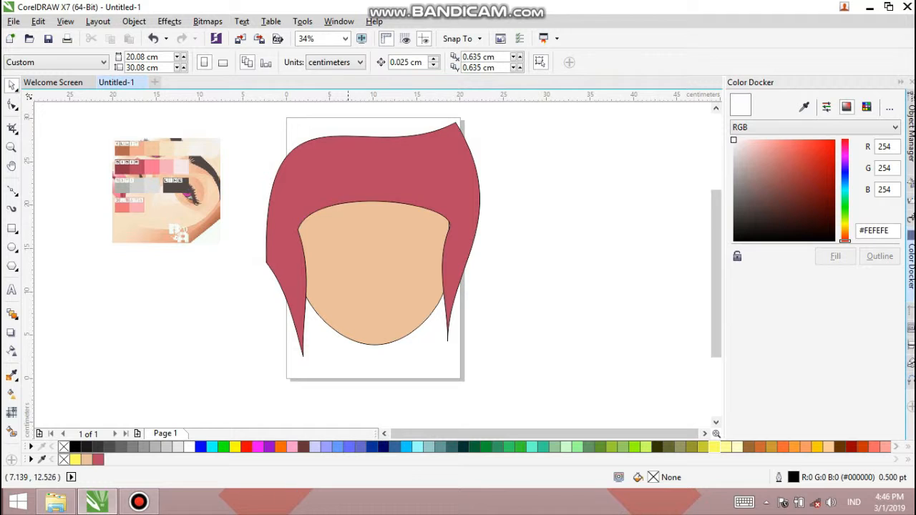
# Move the reference image farther away from the page
pyautogui.press('F3')
pyautogui.moveTo(270, 224); pyautogui.dragTo(188, 214)
# Scale the face and hair together down to about 32% and place them near the top of the page
pyautogui.moveTo(302, 171); pyautogui.dragTo(415, 297)
pyautogui.click(453, 305)
pyautogui.moveTo(324, 192); pyautogui.dragTo(395, 274)
pyautogui.moveTo(327, 219); pyautogui.dragTo(431, 293)
pyautogui.moveTo(373, 252); pyautogui.dragTo(369, 224)
pyautogui.click(275, 188)
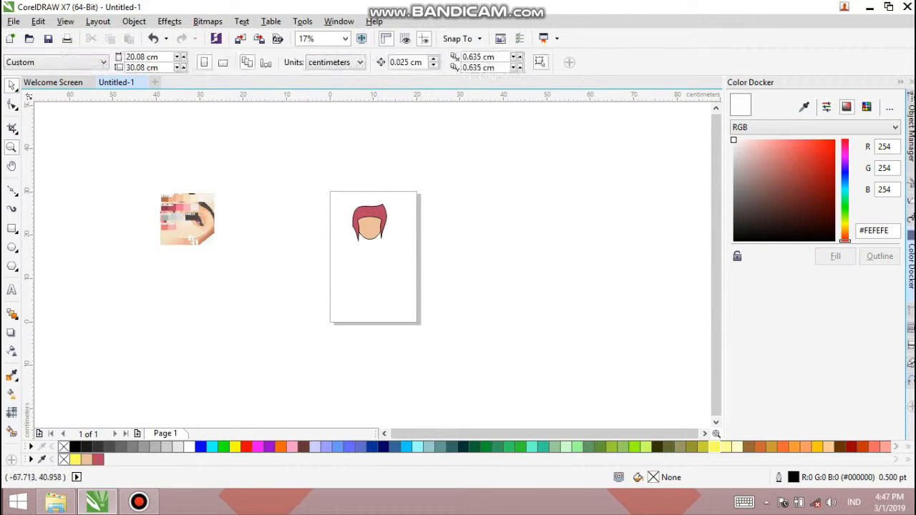
# Try lengthening the right hair tip and pulling out its outer edge with an added node, and undo the last edits
pyautogui.click(11, 147)
pyautogui.click(367, 233)
pyautogui.click(388, 237)
pyautogui.click(11, 104)
pyautogui.click(312, 222)
pyautogui.click(398, 365)
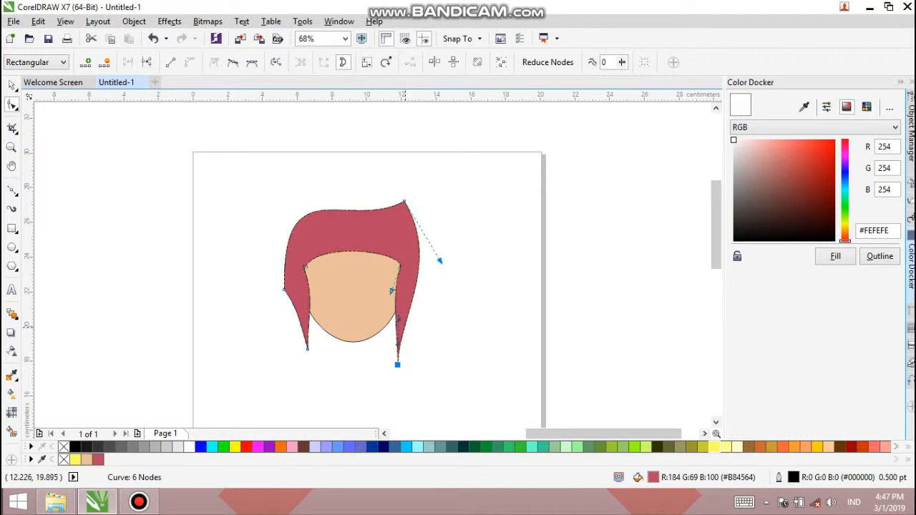
pyautogui.doubleClick(404, 330)
pyautogui.moveTo(405, 329); pyautogui.dragTo(424, 340)
pyautogui.hotkey('ctrl', 'z')
pyautogui.hotkey('ctrl', 'z')
pyautogui.hotkey('ctrl', 'z')
# Lengthen both side locks of the hair by moving their lower tips down past the chin
pyautogui.doubleClick(12, 148)
pyautogui.press('F3')
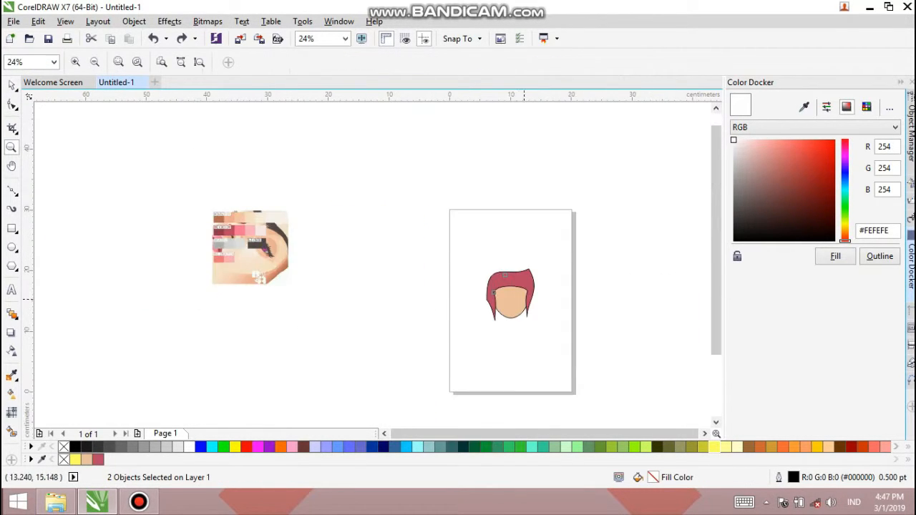
pyautogui.click(520, 296)
pyautogui.click(11, 105)
pyautogui.moveTo(386, 308); pyautogui.dragTo(386, 337)
pyautogui.moveTo(321, 315); pyautogui.dragTo(327, 335)
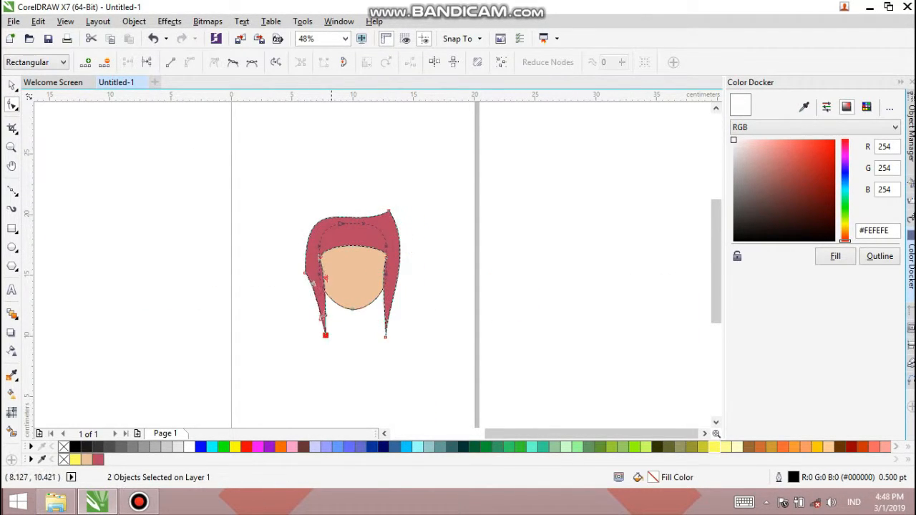
pyautogui.click(11, 86)
pyautogui.click(89, 182)
# Add a node to the fringe edge and bend its right part down to form a side-swept fringe
pyautogui.press('F10')
pyautogui.click(354, 245)
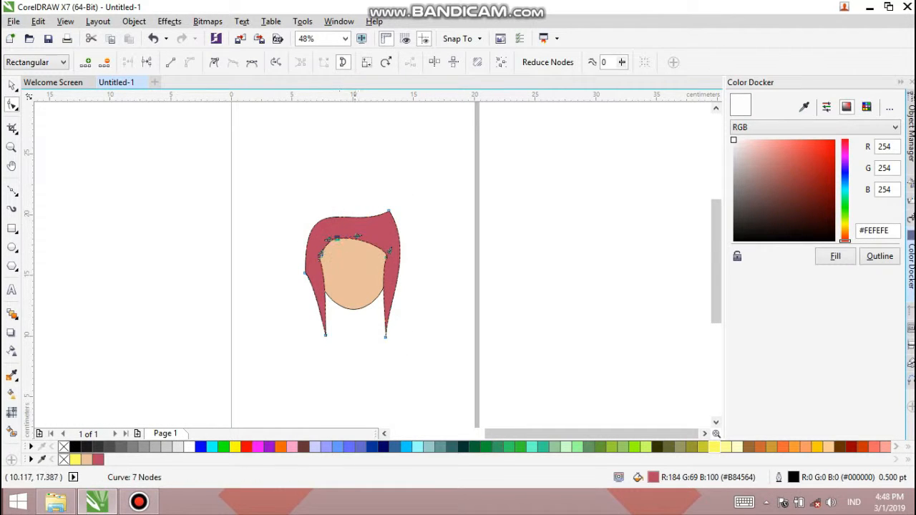
pyautogui.moveTo(359, 237); pyautogui.dragTo(368, 263)
pyautogui.click(11, 86)
pyautogui.click(546, 272)
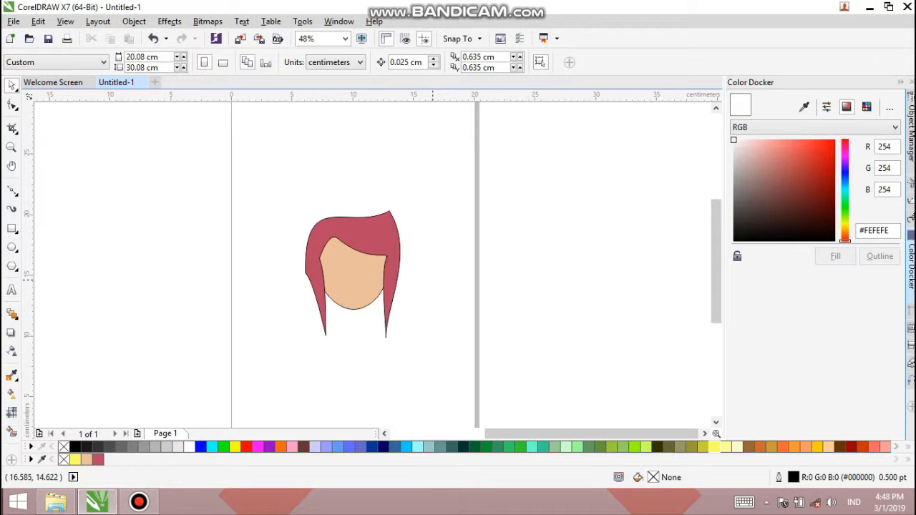
# Move the face and hair together toward the upper left part of the page
pyautogui.click(353, 272)
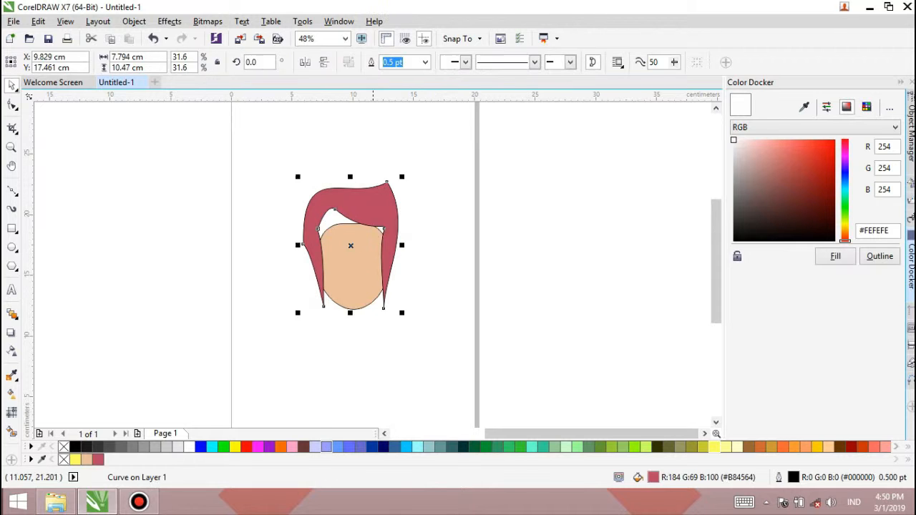
pyautogui.moveTo(247, 360); pyautogui.dragTo(440, 193)
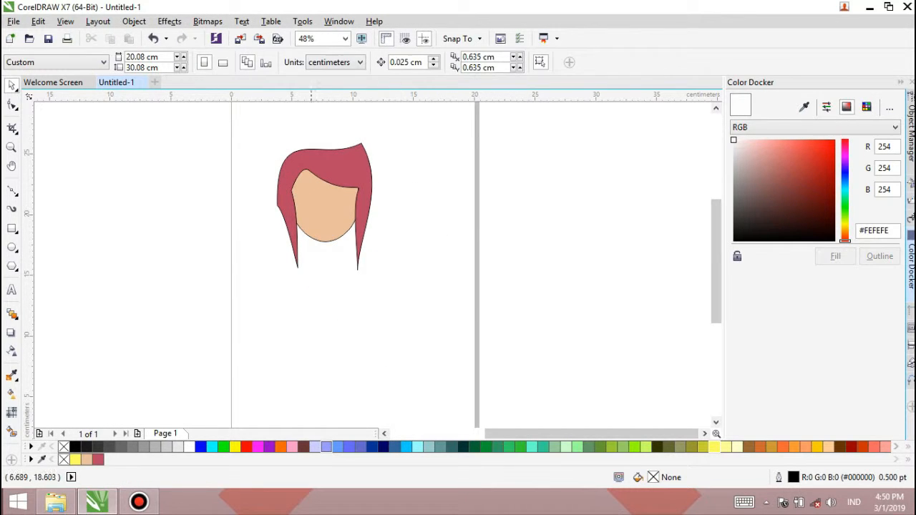
# Bend the outer edge of the left hair lock outward so it curves down to the tip
pyautogui.click(12, 148)
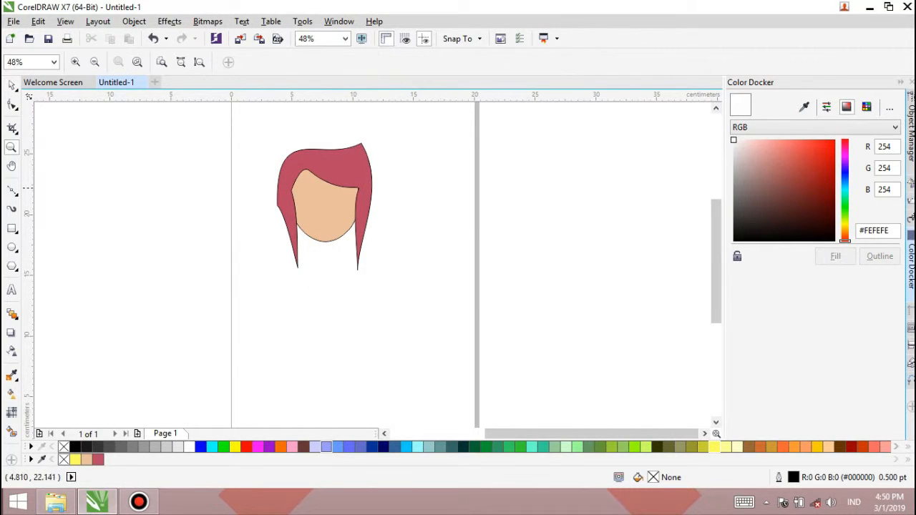
pyautogui.click(326, 182)
pyautogui.moveTo(716, 226); pyautogui.dragTo(716, 248)
pyautogui.click(11, 104)
pyautogui.click(299, 247)
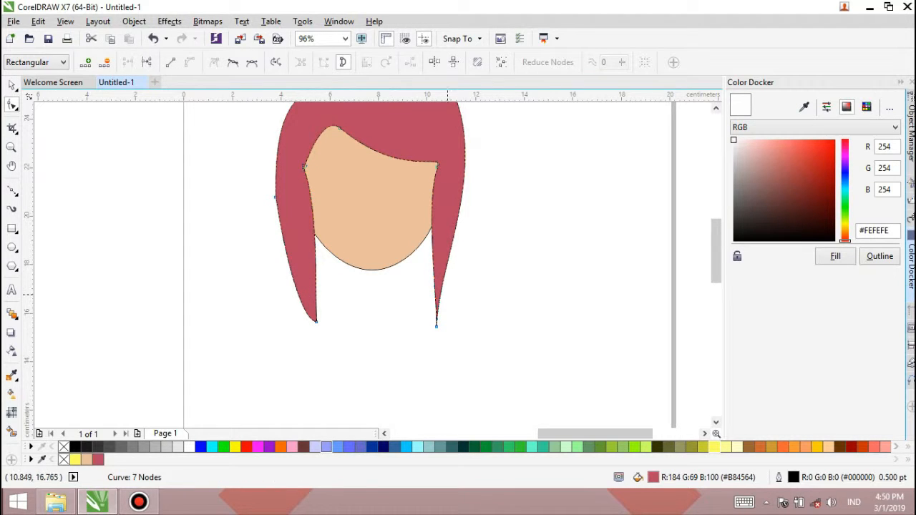
# Add a node on the right hair lock's lower outer edge and pull it outward to make the lock fuller
pyautogui.click(438, 309)
pyautogui.moveTo(448, 310); pyautogui.dragTo(457, 283)
pyautogui.click(11, 85)
pyautogui.click(90, 166)
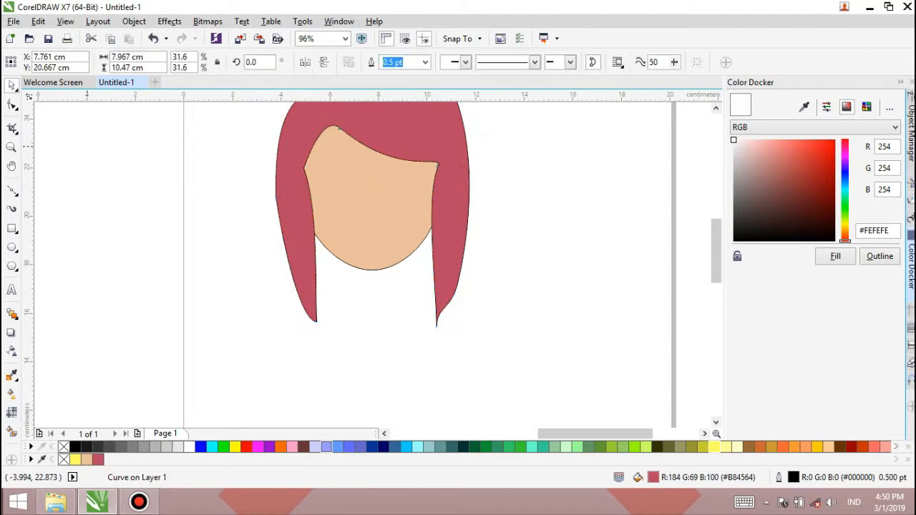
# Lengthen the right hair lock by moving its pointed tip farther down
pyautogui.click(436, 313)
pyautogui.click(11, 105)
pyautogui.doubleClick(437, 326)
pyautogui.hotkey('ctrl', 'z')
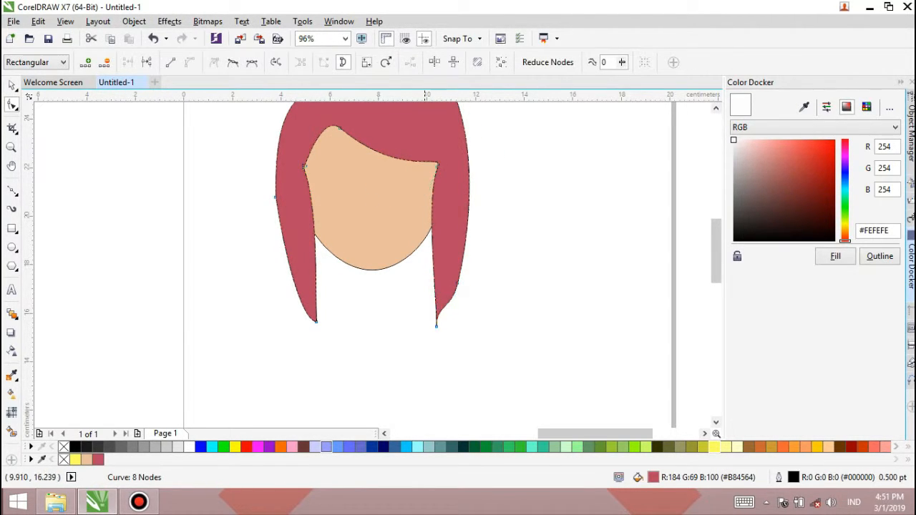
pyautogui.moveTo(437, 326); pyautogui.dragTo(436, 344)
pyautogui.click(12, 85)
pyautogui.click(642, 240)
# Bend the lower inner edge of the right hair lock slightly toward the face
pyautogui.click(454, 238)
pyautogui.click(12, 104)
pyautogui.moveTo(436, 310); pyautogui.dragTo(432, 310)
pyautogui.click(11, 85)
pyautogui.click(558, 286)
# Remove the outline from the hair shape
pyautogui.click(11, 147)
pyautogui.rightClick(419, 235)
pyautogui.click(12, 85)
pyautogui.click(380, 189)
pyautogui.click(424, 63)
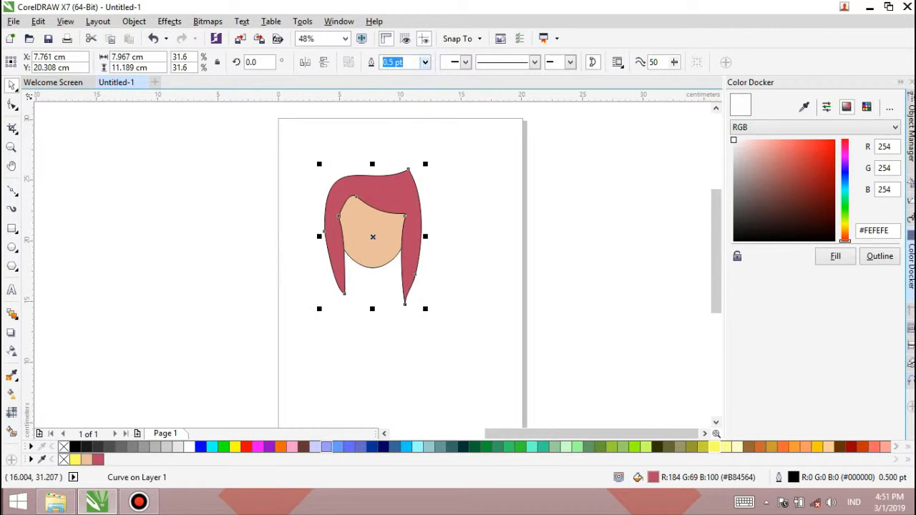
pyautogui.click(402, 75)
pyautogui.click(372, 240)
pyautogui.click(424, 62)
pyautogui.click(506, 358)
pyautogui.click(372, 239)
# Move the fringe's right corner node slightly down where it meets the side lock
pyautogui.click(11, 147)
pyautogui.click(399, 207)
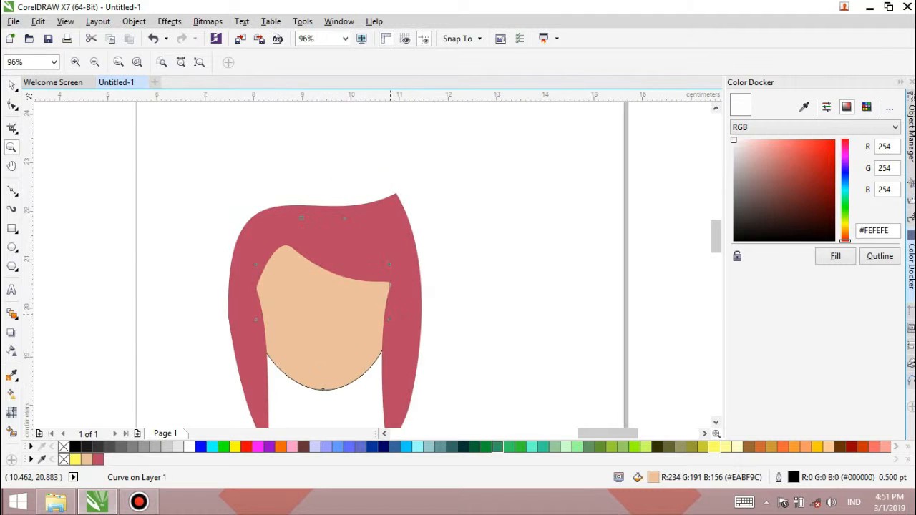
pyautogui.click(392, 310)
pyautogui.click(12, 104)
pyautogui.click(372, 208)
pyautogui.moveTo(372, 207); pyautogui.dragTo(372, 213)
pyautogui.click(12, 85)
pyautogui.click(501, 229)
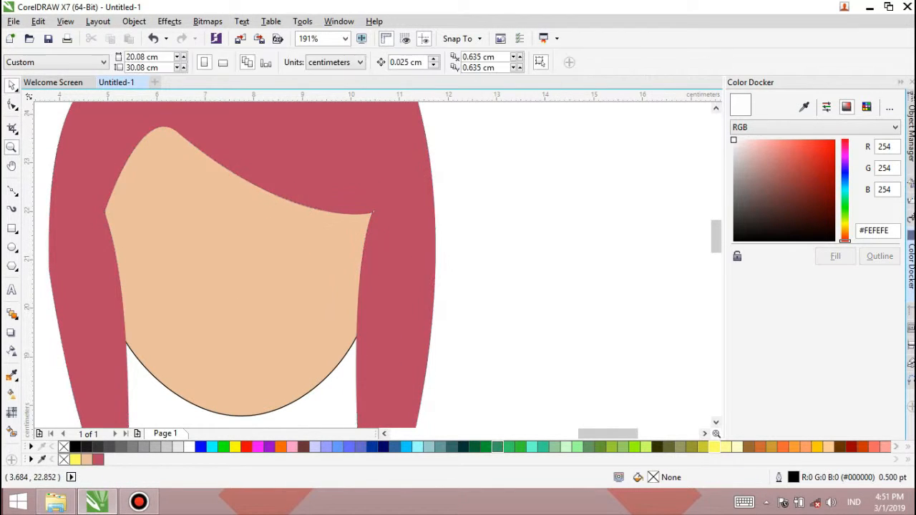
# Draw a small circle overlapping the chin between the two hair locks
pyautogui.click(12, 147)
pyautogui.rightClick(403, 320)
pyautogui.rightClick(403, 319)
pyautogui.click(11, 86)
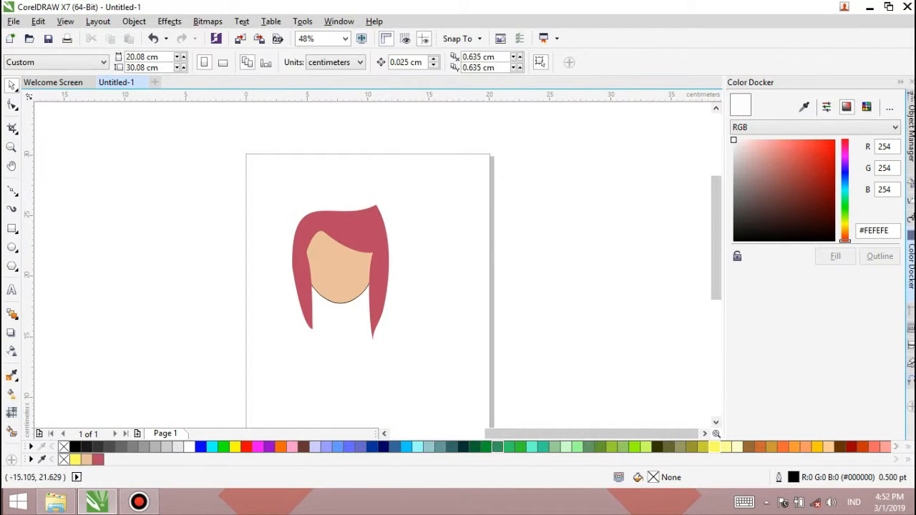
pyautogui.click(11, 247)
pyautogui.moveTo(330, 305)
pyautogui.mouseDown()
pyautogui.moveTo(334, 337)
pyautogui.moveTo(351, 343)
pyautogui.moveTo(338, 309)
pyautogui.moveTo(384, 393)
pyautogui.mouseUp()
pyautogui.click(11, 85)
# Draw a rectangle about 7.2 by 10 cm below the head and round its corners to a radius of about 1.9 cm
pyautogui.press('F6')
pyautogui.press('F10')
pyautogui.moveTo(297, 273); pyautogui.dragTo(297, 295)
pyautogui.press('space')
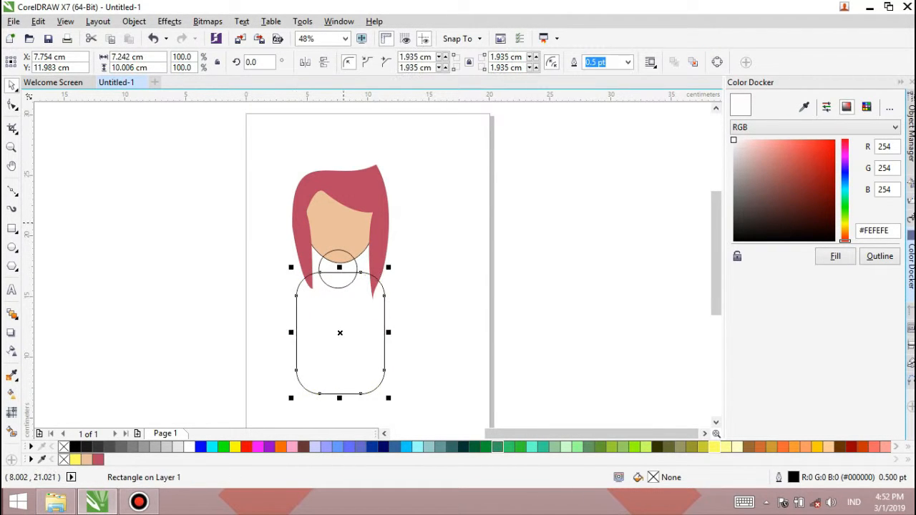
# Move the rounded body rectangle slightly up so its top edge meets the chin
pyautogui.moveTo(357, 324); pyautogui.dragTo(356, 313)
pyautogui.click(413, 318)
pyautogui.hotkey('ctrl', 'z')
# Narrow the circle under the chin into a neck ellipse, fill it with the skin tone and send it behind the face
pyautogui.click(357, 270)
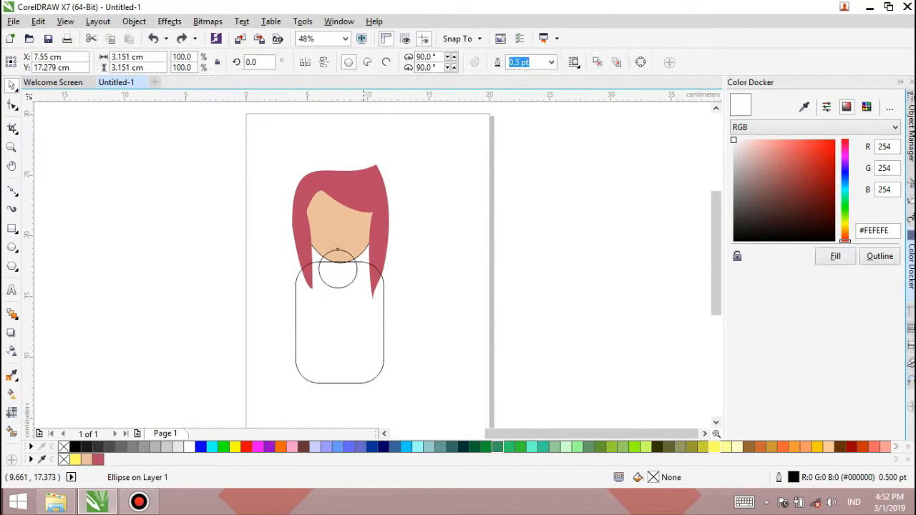
pyautogui.moveTo(361, 269); pyautogui.dragTo(353, 269)
pyautogui.click(339, 280)
pyautogui.click(339, 288)
pyautogui.click(86, 459)
pyautogui.hotkey('shift', 'pagedown')
pyautogui.click(419, 313)
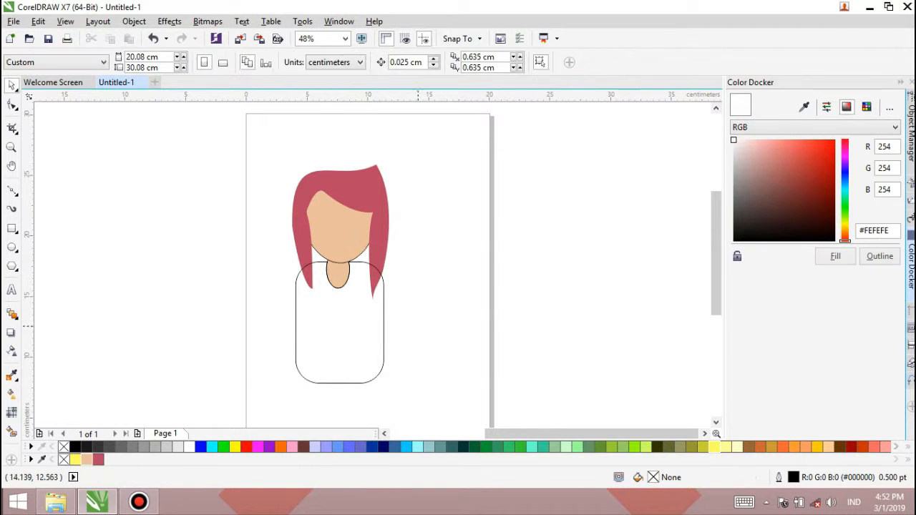
# Fill the body shape with the bright pink sampled from the reference image's swatches
pyautogui.click(365, 330)
pyautogui.moveTo(518, 434); pyautogui.dragTo(454, 434)
pyautogui.click(12, 375)
pyautogui.click(61, 155)
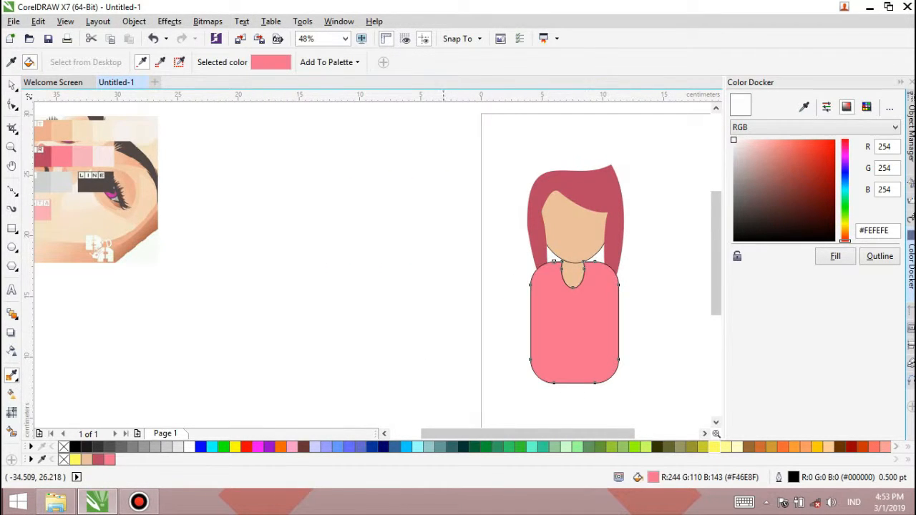
# Sample the light pink and dark pink swatches from the reference image for the hair shape
pyautogui.press('space')
pyautogui.click(572, 178)
pyautogui.press('space')
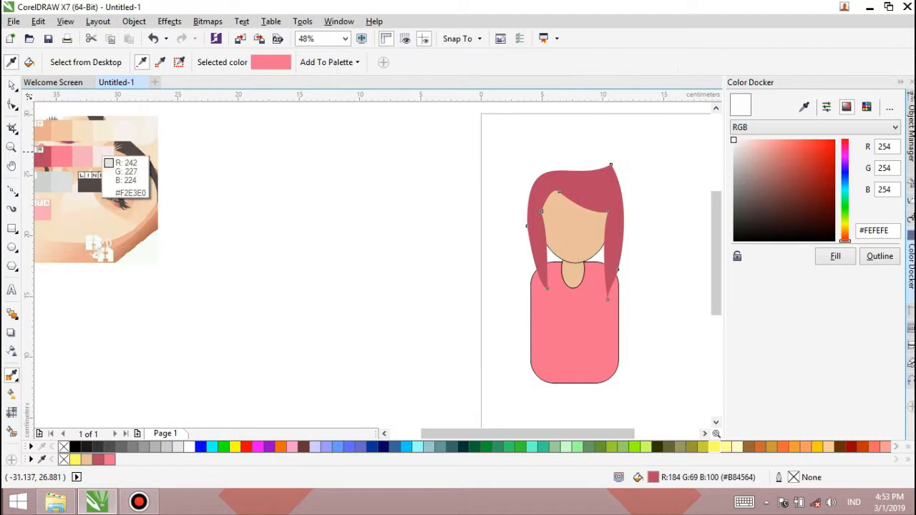
pyautogui.click(85, 155)
pyautogui.click(45, 156)
pyautogui.press('space')
# Remove the outlines from the pink body and the neck
pyautogui.click(562, 308)
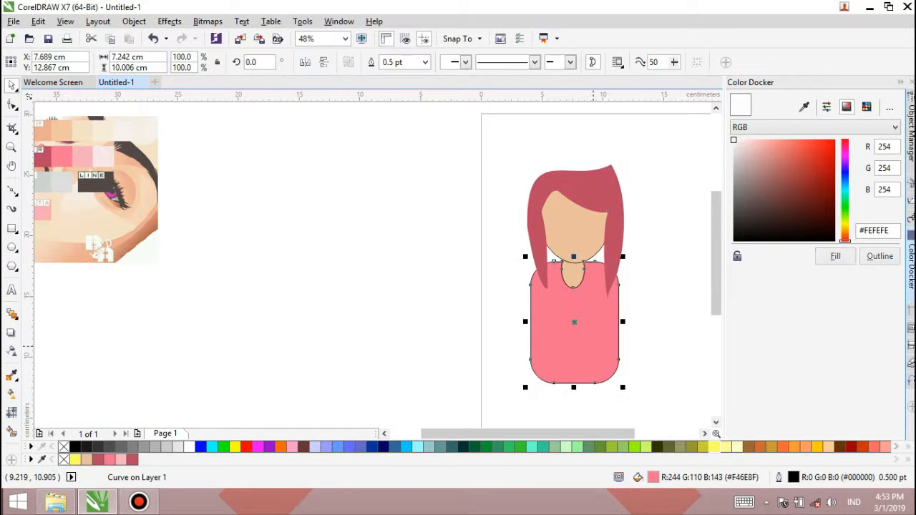
pyautogui.rightClick(64, 447)
pyautogui.click(451, 218)
pyautogui.click(573, 274)
pyautogui.rightClick(64, 448)
pyautogui.click(428, 282)
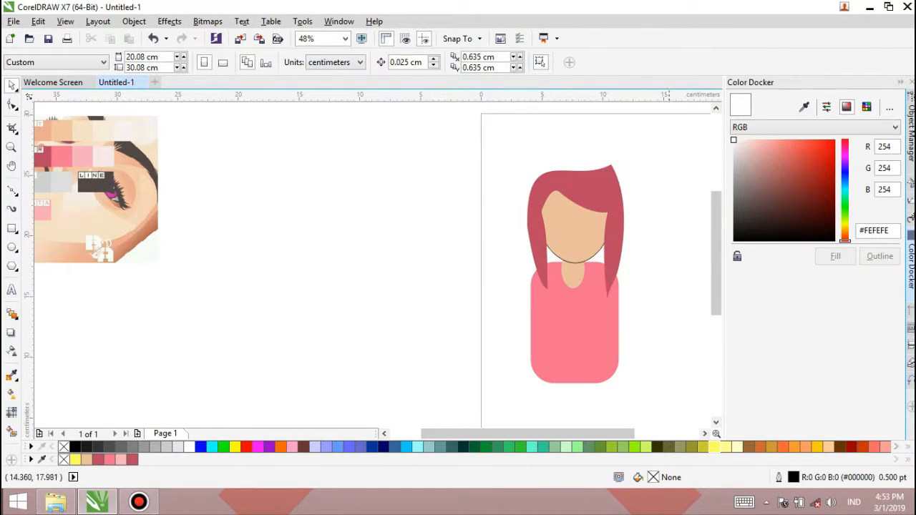
# Draw a circle about 4.2 cm wide over the shoulder beside the neck
pyautogui.hscroll(1, 501, 434)
pyautogui.click(509, 447)
pyautogui.click(432, 328)
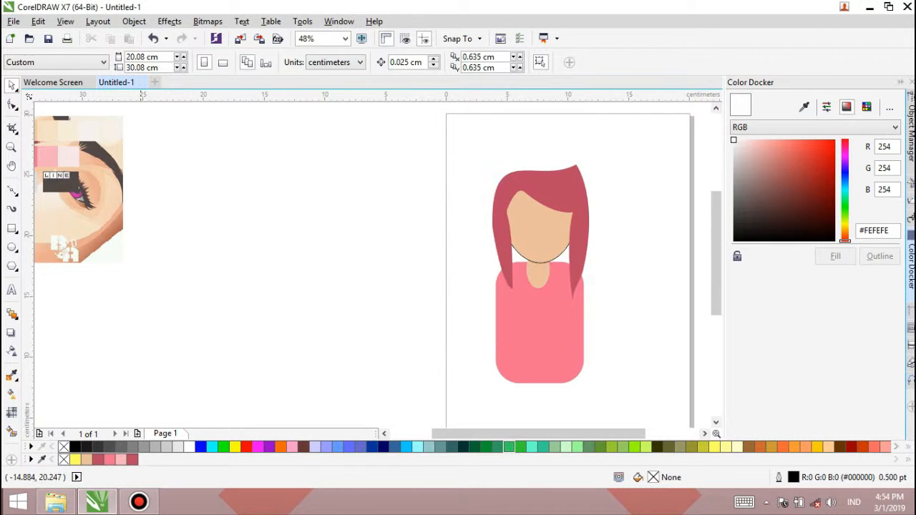
pyautogui.press('F7')
pyautogui.moveTo(488, 257); pyautogui.dragTo(548, 317)
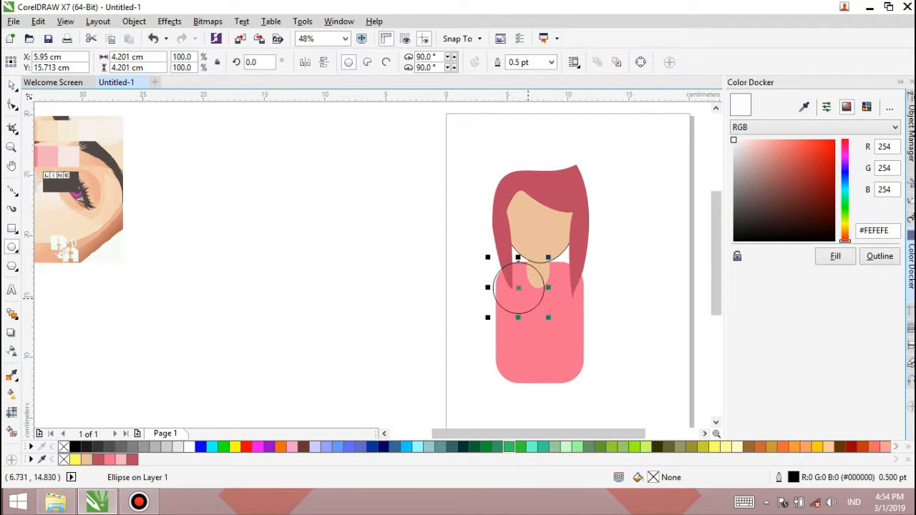
pyautogui.press('F10')
pyautogui.moveTo(518, 257); pyautogui.dragTo(494, 285)
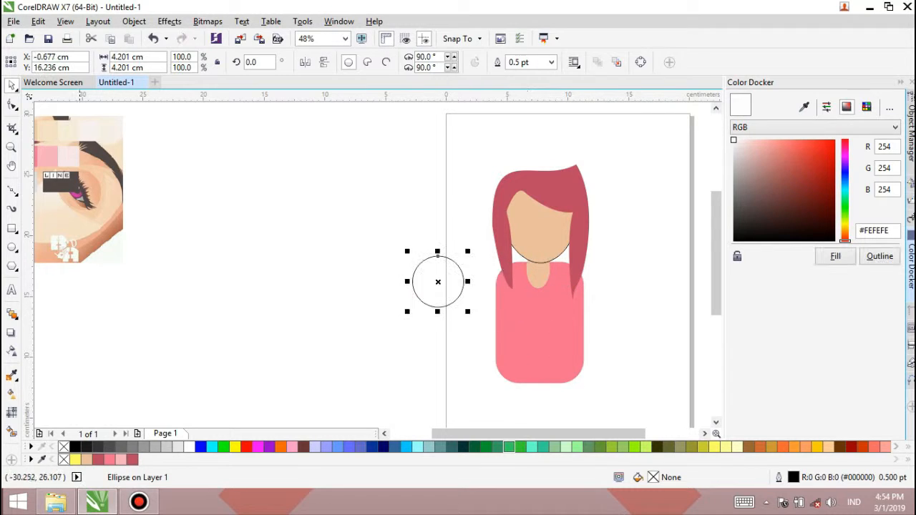
pyautogui.hotkey('ctrl', 'q')
pyautogui.press('F10')
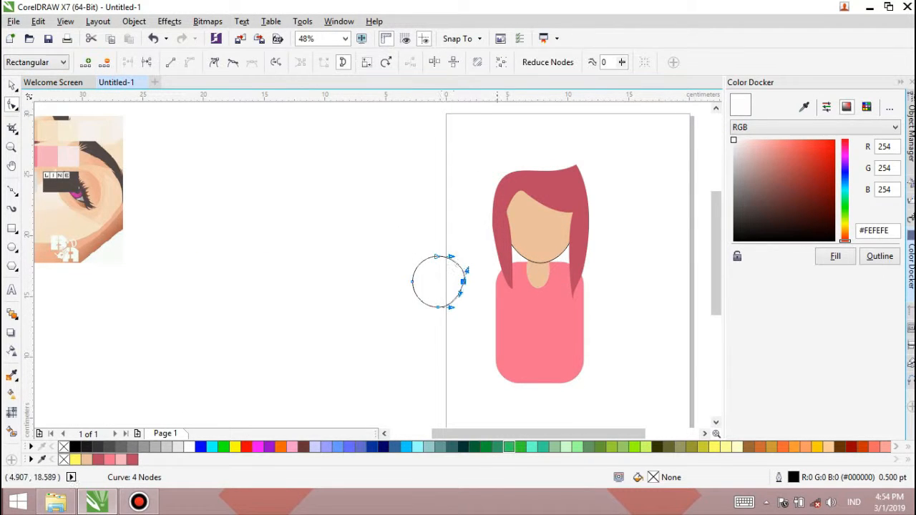
pyautogui.hotkey('ctrl', 'z')
pyautogui.hotkey('ctrl', 'z')
pyautogui.hotkey('ctrl', 'z')
# Reshape the circle into an upper-left quarter pie and place it over the body's left shoulder
pyautogui.click(11, 86)
pyautogui.moveTo(544, 304); pyautogui.dragTo(486, 308)
pyautogui.click(12, 104)
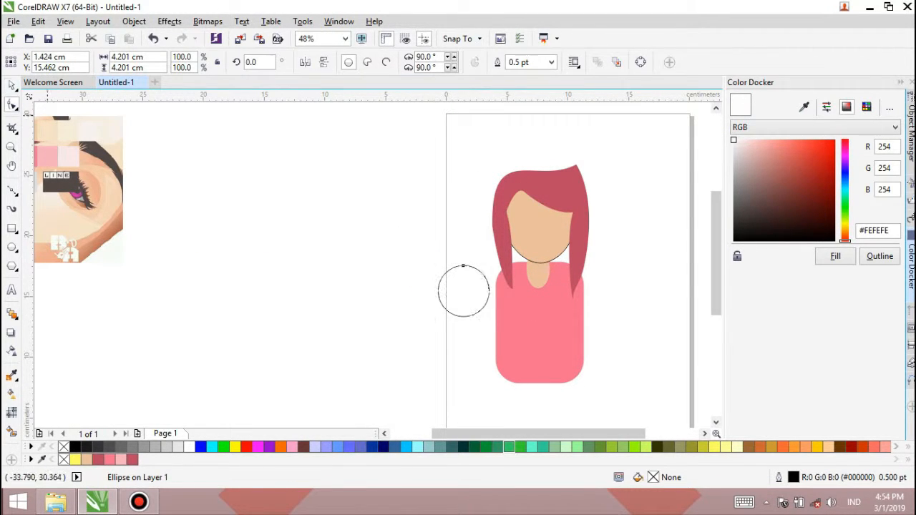
pyautogui.moveTo(463, 265); pyautogui.dragTo(494, 283)
pyautogui.click(11, 85)
pyautogui.click(360, 251)
pyautogui.click(545, 309)
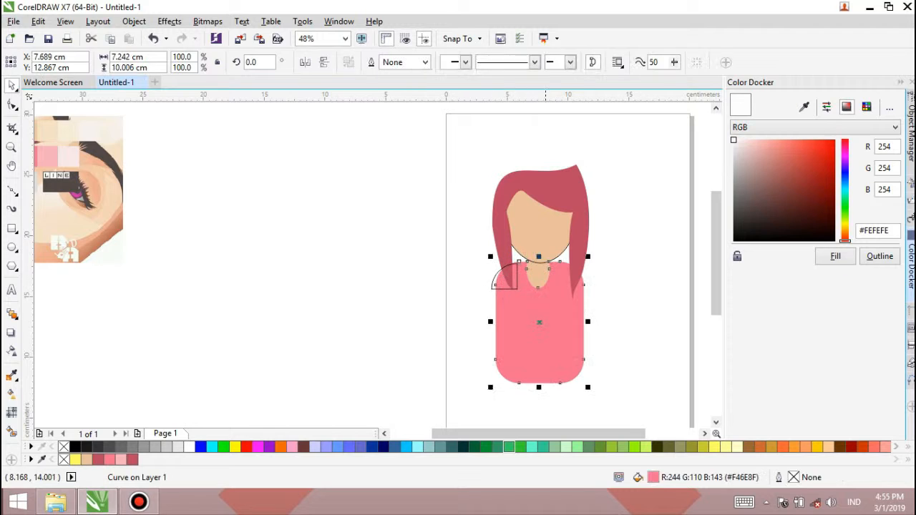
pyautogui.click(620, 305)
# Nudge the quarter pie left so it sticks out past the body as a sleeve, and fill it with dark pink
pyautogui.click(493, 281)
pyautogui.press('Left')
pyautogui.press('Left')
pyautogui.press('Left')
pyautogui.press('Left')
pyautogui.press('Left')
pyautogui.press('Left')
pyautogui.press('Left')
pyautogui.press('Left')
pyautogui.press('Left')
pyautogui.press('Left')
pyautogui.press('Left')
pyautogui.press('Left')
pyautogui.press('Left')
pyautogui.press('Left')
pyautogui.press('Left')
pyautogui.press('Left')
pyautogui.press('Left')
pyautogui.press('Left')
pyautogui.press('Left')
pyautogui.press('Left')
pyautogui.click(132, 460)
pyautogui.click(236, 265)
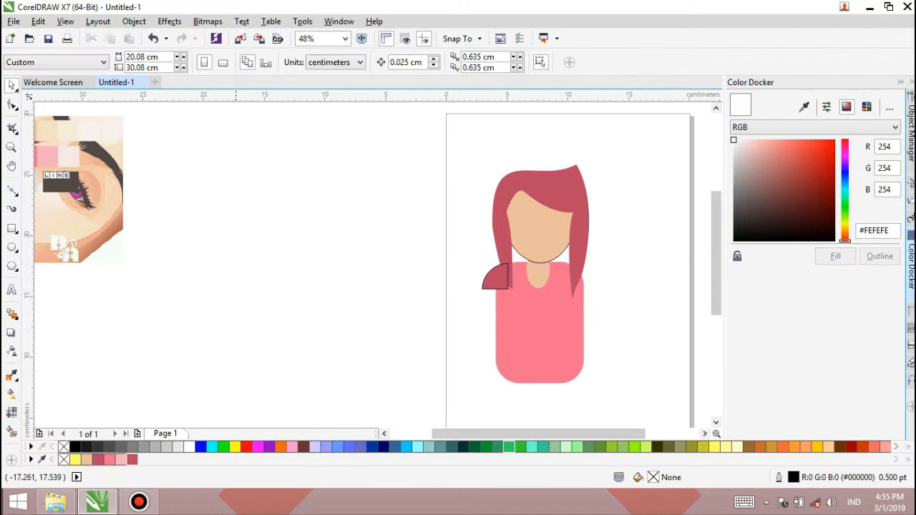
# Remove the sleeve's outline and fill it with the same bright pink as the body
pyautogui.click(493, 279)
pyautogui.click(551, 62)
pyautogui.click(520, 72)
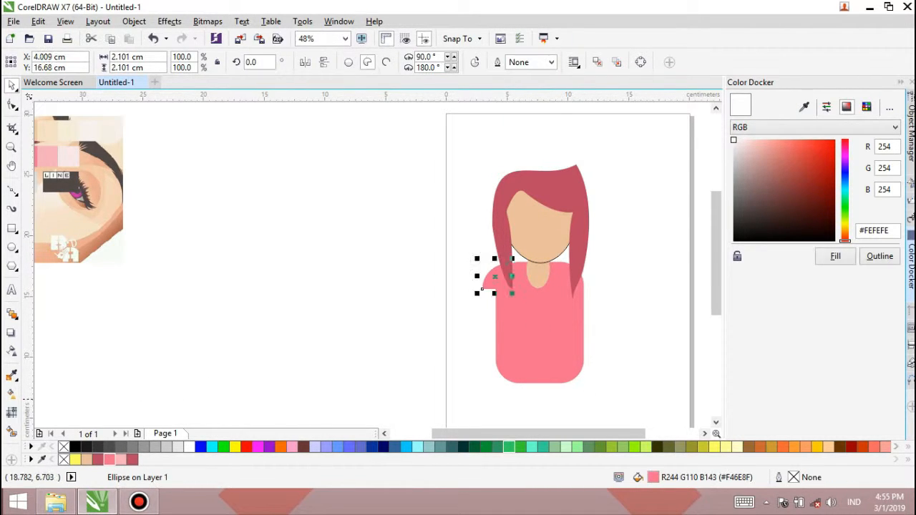
# Draw an arm rectangle about 1.4 by 6.6 cm below the sleeve and fill it with the skin tone
pyautogui.moveTo(477, 294)
pyautogui.mouseDown()
pyautogui.moveTo(496, 329)
pyautogui.moveTo(496, 375)
pyautogui.mouseUp()
pyautogui.click(236, 286)
pyautogui.click(11, 228)
pyautogui.click(87, 460)
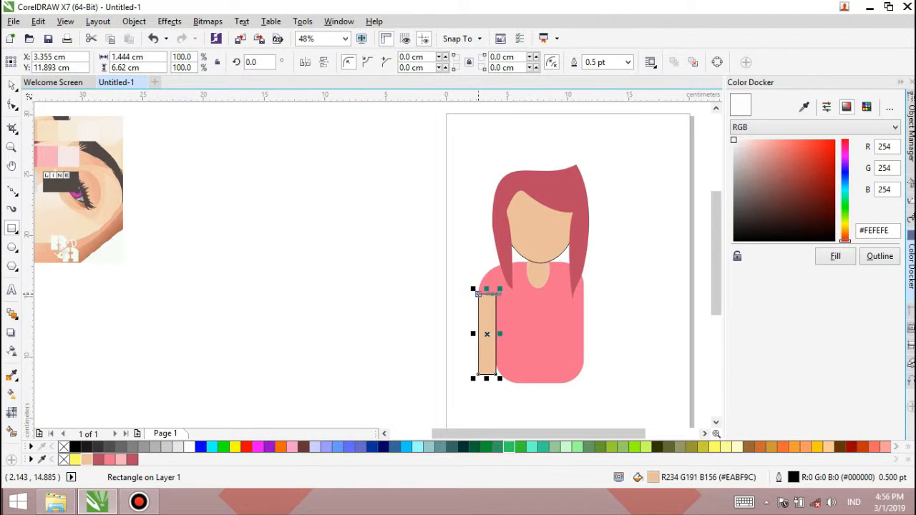
# Round the arm rectangle's corners to a radius of about 0.72 cm and move it up under the sleeve
pyautogui.click(11, 105)
pyautogui.moveTo(478, 293); pyautogui.dragTo(479, 310)
pyautogui.click(11, 85)
pyautogui.moveTo(488, 344); pyautogui.dragTo(488, 334)
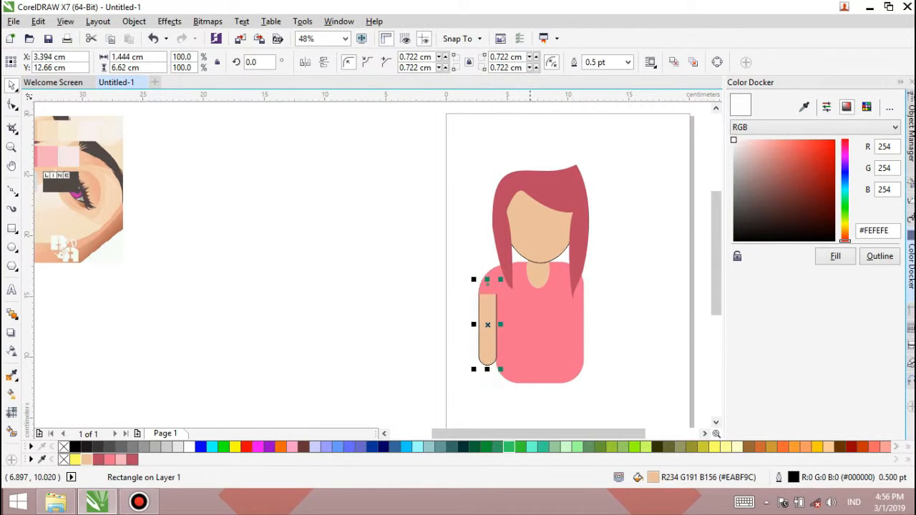
# Remove the arm's outline and group the arm with its sleeve
pyautogui.rightClick(64, 448)
pyautogui.moveTo(373, 190); pyautogui.dragTo(524, 425)
pyautogui.hotkey('ctrl', 't')
pyautogui.hotkey('ctrl', 'g')
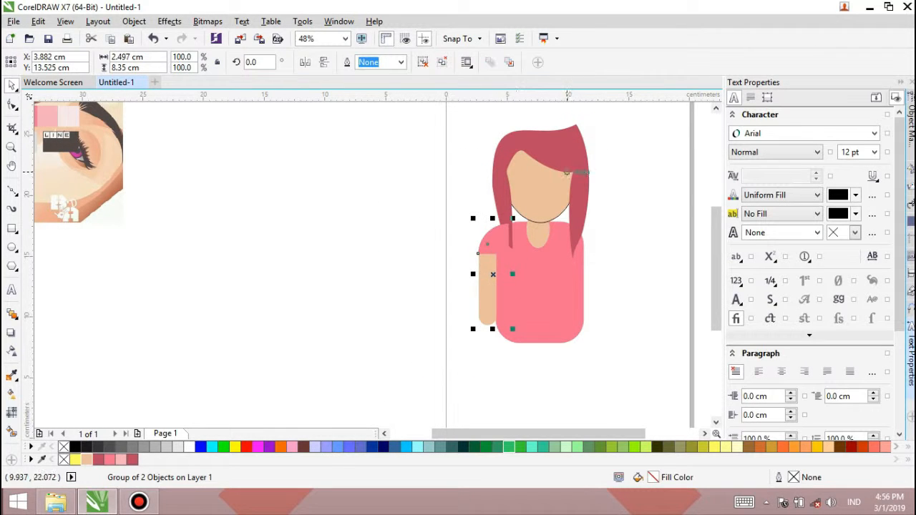
# Duplicate the arm group, mirror it horizontally and align it against the opposite side of the body
pyautogui.hotkey('ctrl', 'c')
pyautogui.hotkey('ctrl', 'v')
pyautogui.click(305, 62)
pyautogui.moveTo(495, 253); pyautogui.dragTo(589, 252)
pyautogui.press('Left')
pyautogui.press('Left')
pyautogui.press('Left')
pyautogui.press('Left')
pyautogui.press('Left')
pyautogui.click(662, 276)
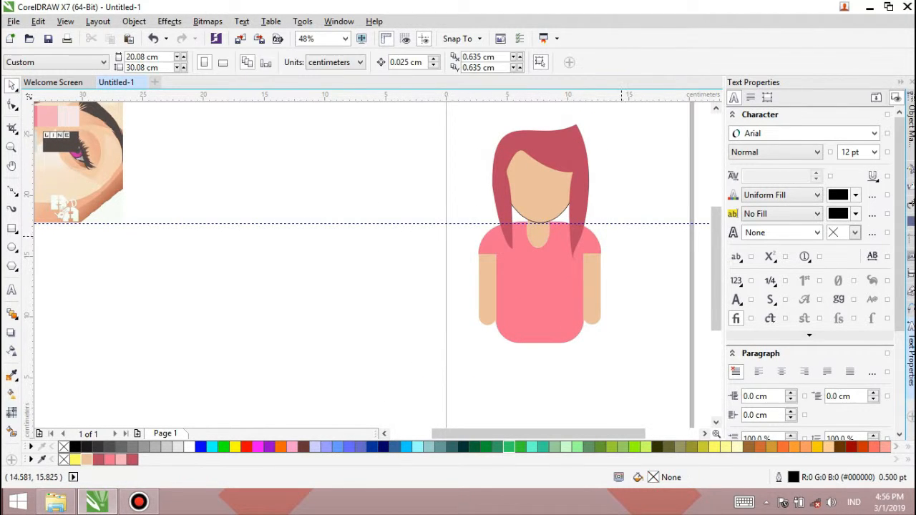
# Delete the stray horizontal guideline and the reference image beside the page
pyautogui.moveTo(643, 223); pyautogui.dragTo(668, 116)
pyautogui.click(911, 221)
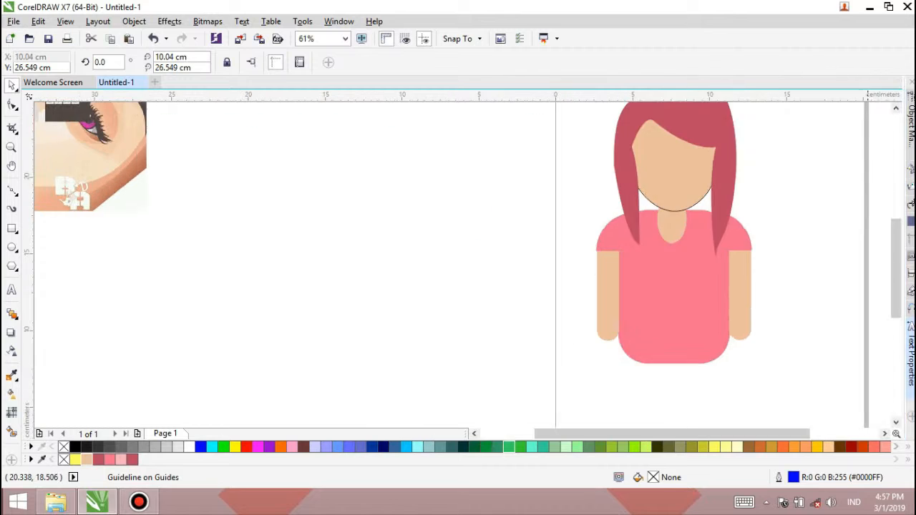
pyautogui.click(89, 145)
pyautogui.press('Delete')
pyautogui.press('F3')
pyautogui.moveTo(515, 191); pyautogui.dragTo(525, 223)
pyautogui.press('Delete')
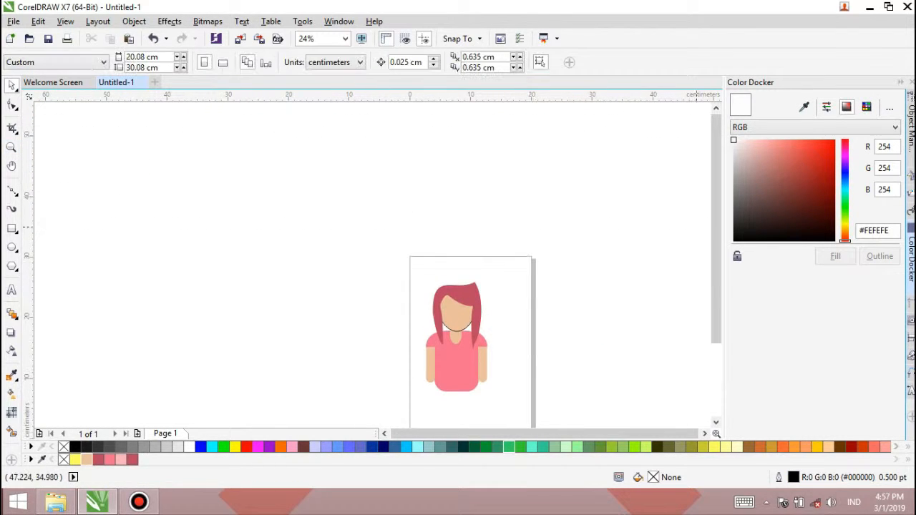
# Enlarge the whole figure to about 15.6 by 27.8 cm and move it to the middle of the page
pyautogui.moveTo(716, 222); pyautogui.dragTo(716, 251)
pyautogui.moveTo(301, 163); pyautogui.dragTo(581, 392)
pyautogui.moveTo(490, 206); pyautogui.dragTo(504, 179)
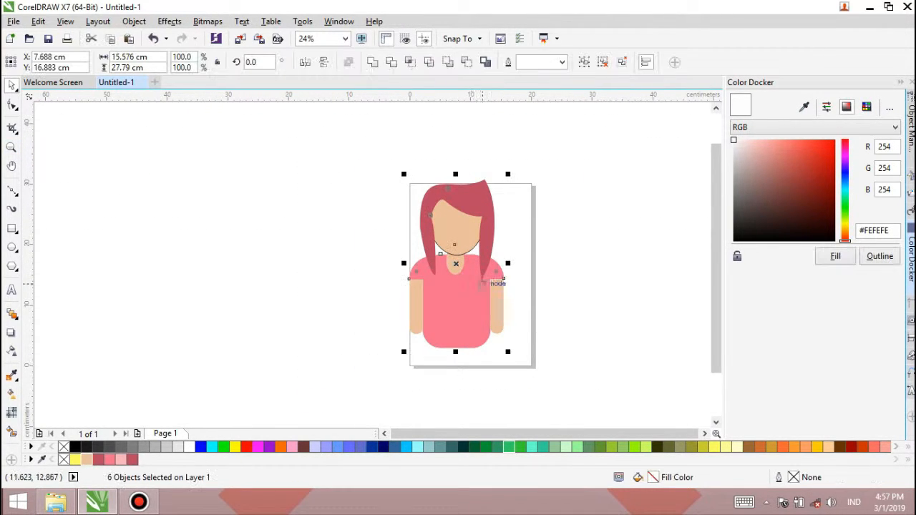
pyautogui.click(458, 265)
pyautogui.moveTo(458, 265); pyautogui.dragTo(471, 273)
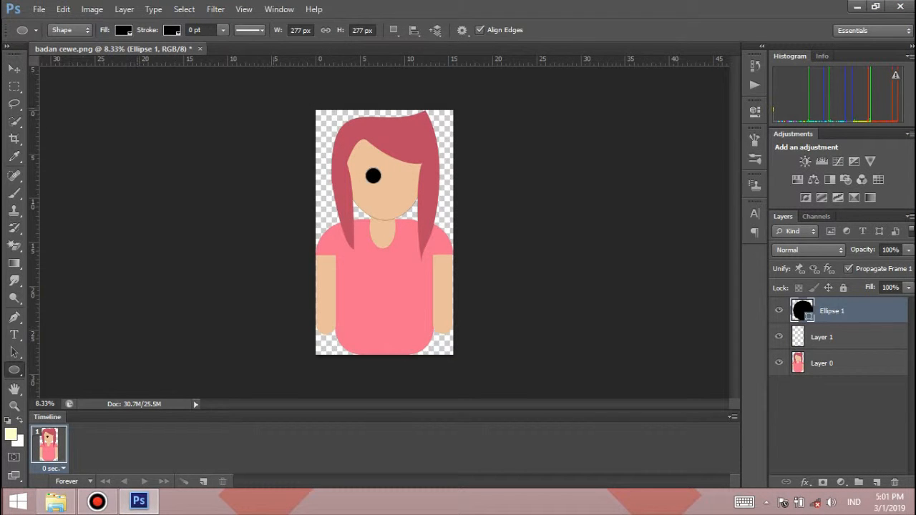
# In Photoshop's badan cewe.png, duplicate the black eye circle and position the pair as two level eyes
pyautogui.press('v')
pyautogui.moveTo(373, 176)
pyautogui.mouseDown()
pyautogui.moveTo(400, 172)
pyautogui.moveTo(403, 198)
pyautogui.mouseUp()
pyautogui.hotkey('ctrl', 'j')
# Draw a thin black mouth ellipse below the eyes and duplicate its layer
pyautogui.press('j')
pyautogui.press('v')
pyautogui.press('u')
pyautogui.press('v')
pyautogui.hotkey('ctrl', 'j')
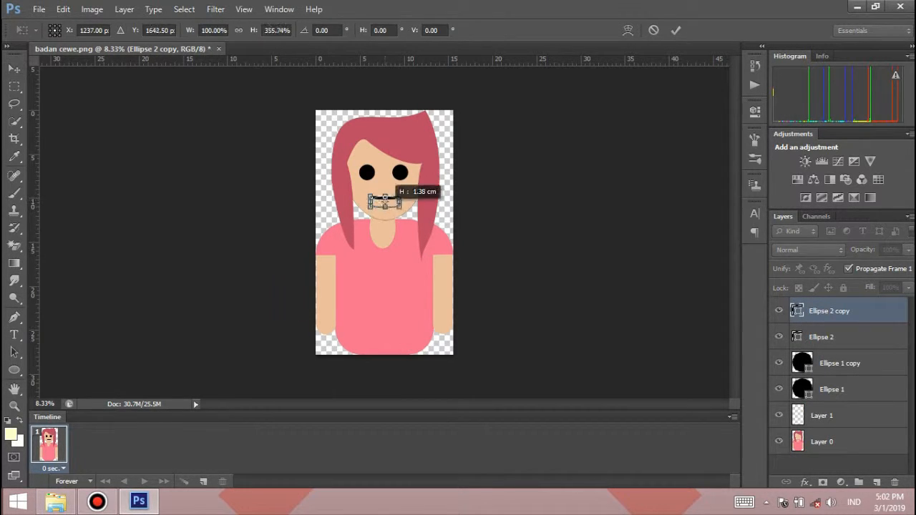
# Stretch the copied mouth taller, and build and preview five timeline frames that switch between the closed and open mouth layers
pyautogui.click(779, 311)
pyautogui.click(204, 481)
pyautogui.click(778, 311)
pyautogui.click(778, 336)
pyautogui.hotkey('ctrl', 't')
pyautogui.moveTo(386, 200); pyautogui.dragTo(390, 202)
pyautogui.press('Return')
pyautogui.click(144, 481)
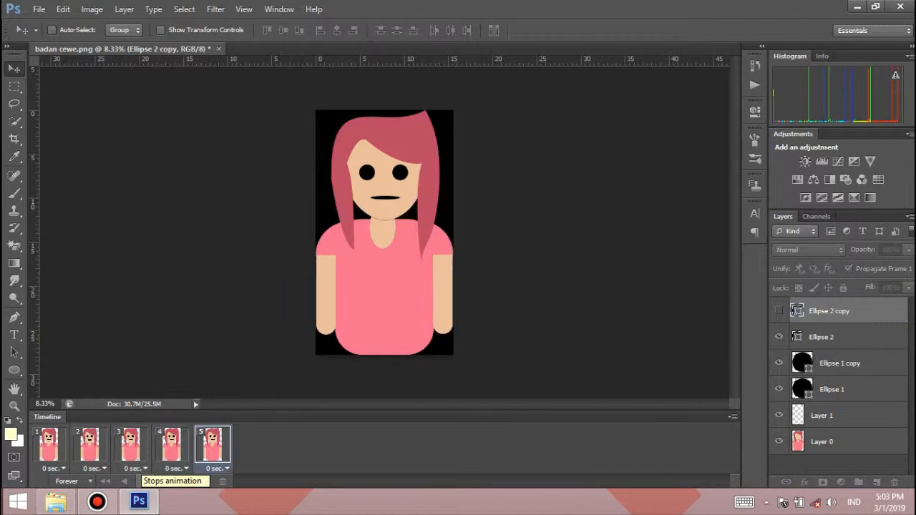
pyautogui.press('space')
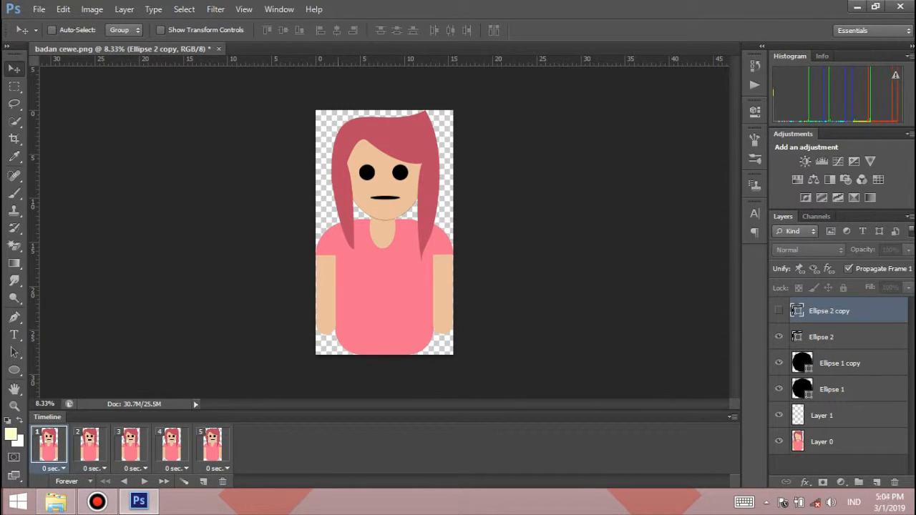
# Flatten the Ellipse 2 mouth in frame 1 into a thinner closed mouth
pyautogui.click(822, 337)
pyautogui.hotkey('ctrl', 't')
pyautogui.hotkey('ctrl', '+')
pyautogui.hotkey('ctrl', '+')
pyautogui.hotkey('ctrl', '+')
pyautogui.hotkey('ctrl', '+')
pyautogui.moveTo(387, 101); pyautogui.dragTo(387, 94)
pyautogui.press('Return')
pyautogui.hotkey('ctrl', '-')
pyautogui.hotkey('ctrl', '-')
pyautogui.hotkey('ctrl', '-')
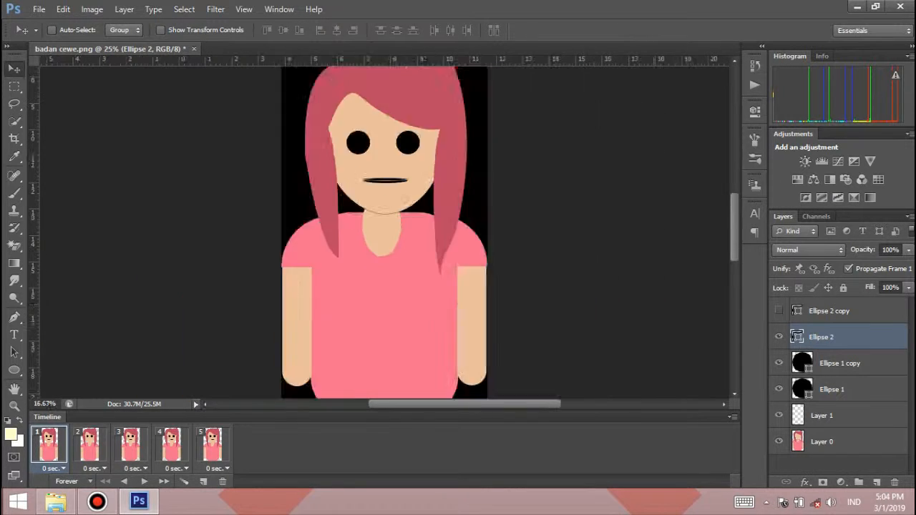
pyautogui.hotkey('ctrl', '-')
# Select the Ellipse 2 copy mouth in frame 2 and preview the animation
pyautogui.click(89, 444)
pyautogui.click(829, 311)
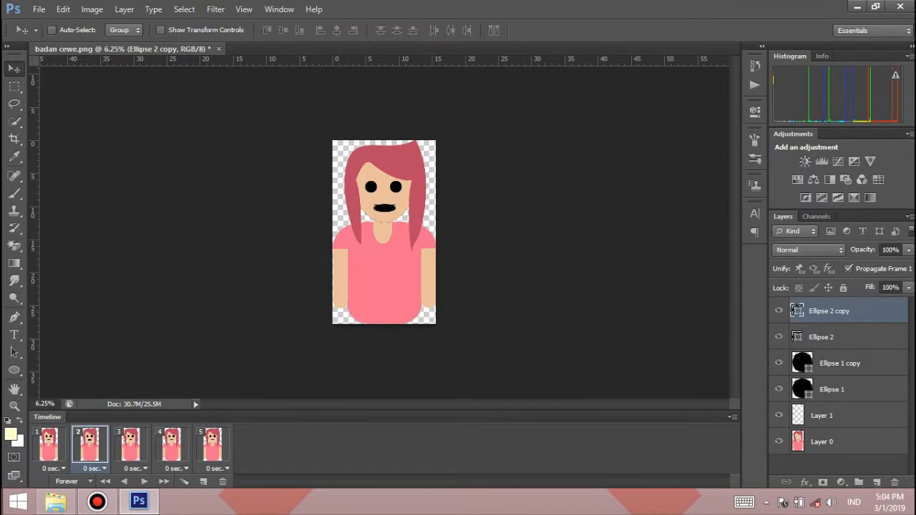
pyautogui.press('space')
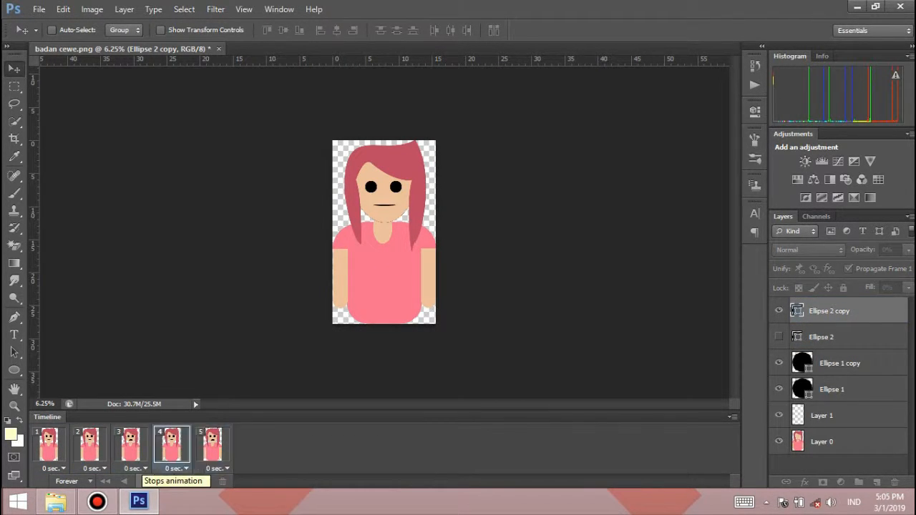
# Undo the last six edits to the mouth frames and redo four of them
pyautogui.hotkey('ctrl', 'alt', 'z')
pyautogui.hotkey('ctrl', 'alt', 'z')
pyautogui.hotkey('ctrl', 'alt', 'z')
pyautogui.hotkey('ctrl', 'alt', 'z')
pyautogui.hotkey('ctrl', 'alt', 'z')
pyautogui.hotkey('ctrl', 'alt', 'z')
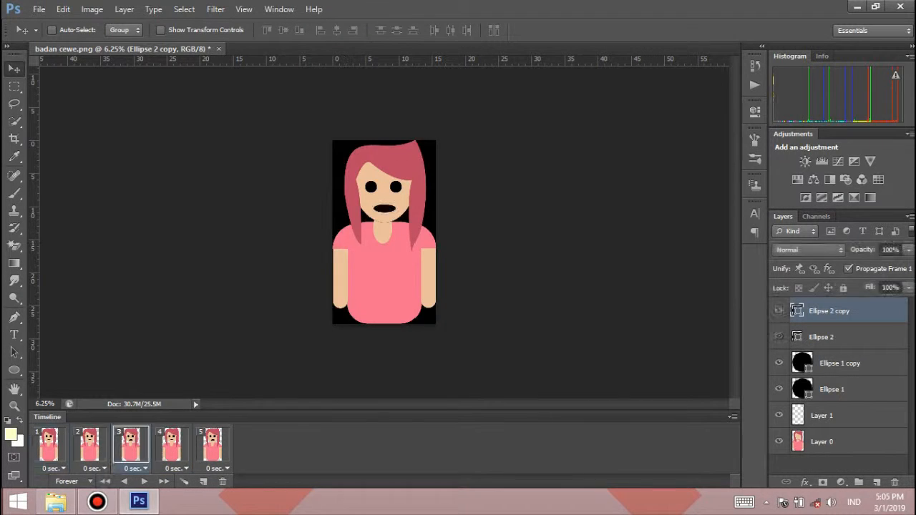
pyautogui.hotkey('ctrl', 'shift', 'z')
pyautogui.hotkey('ctrl', 'shift', 'z')
pyautogui.hotkey('ctrl', 'shift', 'z')
pyautogui.hotkey('ctrl', 'shift', 'z')
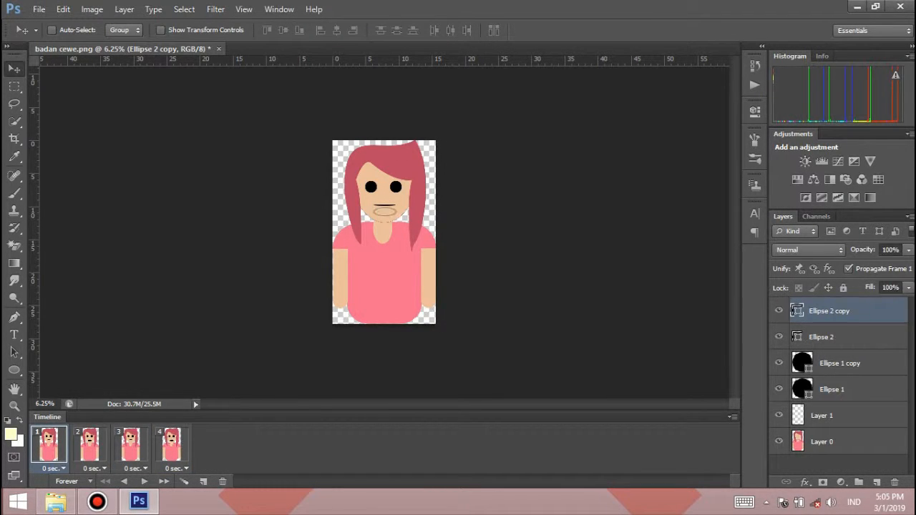
# Preview the four-frame mouth animation and set frame 1's delay to 0.2 seconds
pyautogui.press('space')
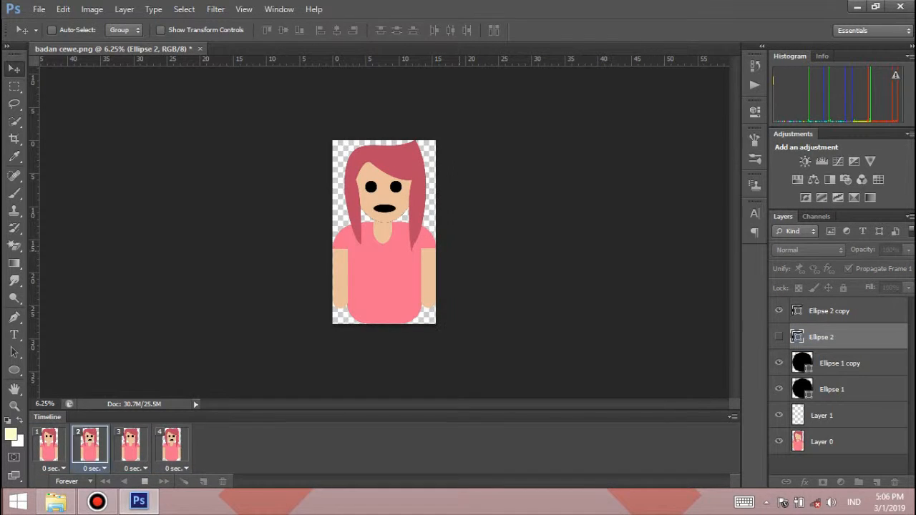
pyautogui.press('space')
pyautogui.press('space')
pyautogui.press('space')
pyautogui.click(54, 468)
pyautogui.click(63, 340)
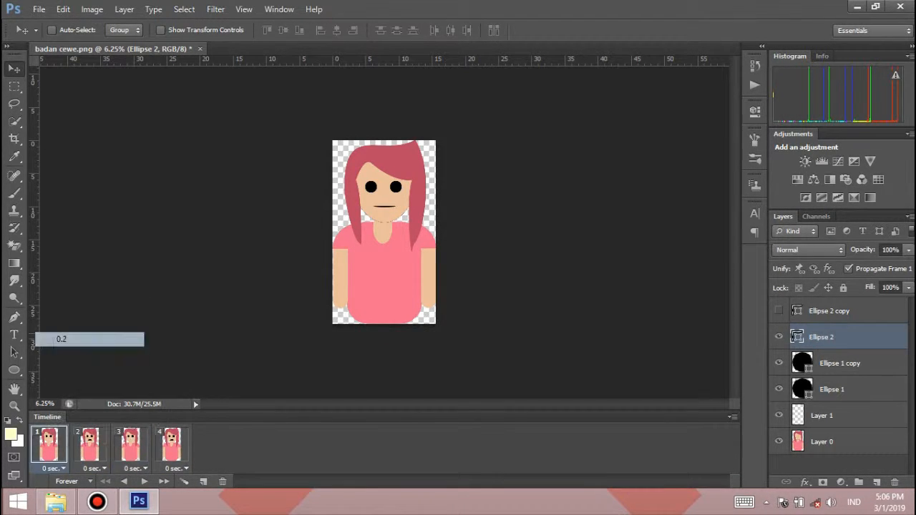
# Set the delay of frames 2 and 3 to 0.1 seconds and frame 4 to 0.2 seconds, and preview the animation
pyautogui.click(95, 469)
pyautogui.click(105, 325)
pyautogui.click(136, 469)
pyautogui.click(146, 326)
pyautogui.click(177, 468)
pyautogui.click(188, 340)
pyautogui.press('space')
pyautogui.press('space')
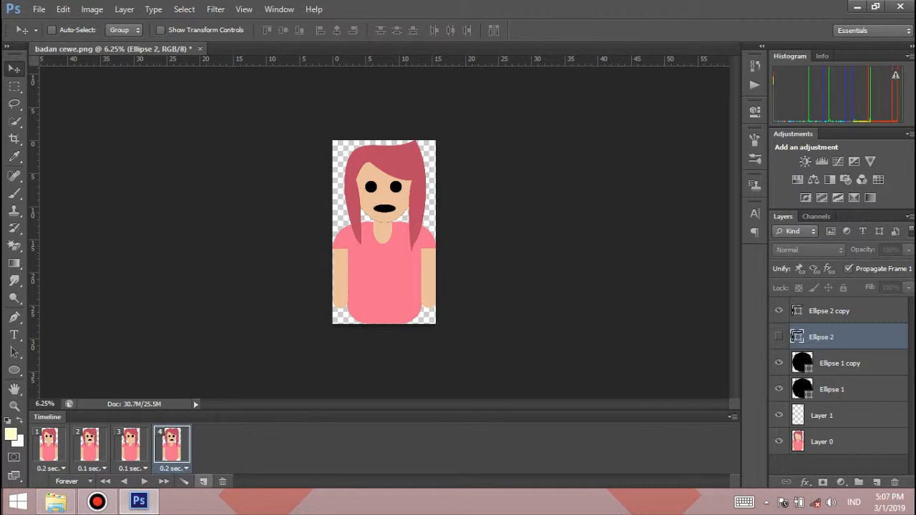
# Add a blink: one new frame with the Ellipse 1 and Ellipse 1 copy eyes hidden, another with them shown, and preview it
pyautogui.click(203, 482)
pyautogui.click(779, 363)
pyautogui.click(778, 390)
pyautogui.click(203, 482)
pyautogui.click(778, 390)
pyautogui.click(779, 363)
pyautogui.press('space')
pyautogui.press('space')
pyautogui.press('space')
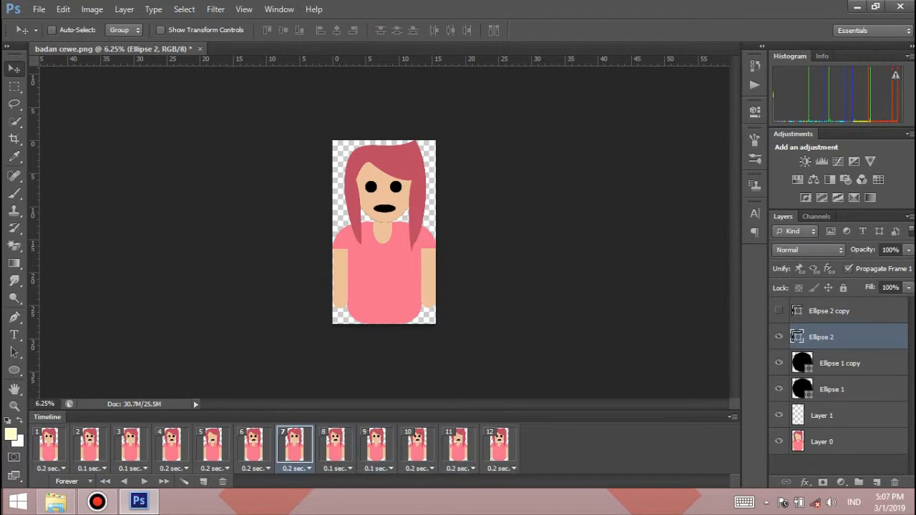
# Preview the twelve-frame animation to check the timing of the mouth and blink
pyautogui.click(144, 481)
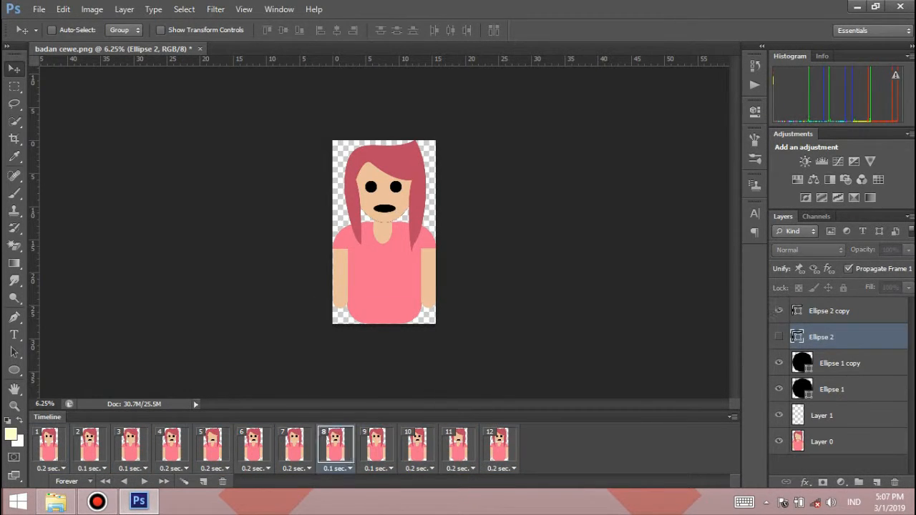
pyautogui.click(144, 481)
pyautogui.click(446, 325)
pyautogui.click(144, 481)
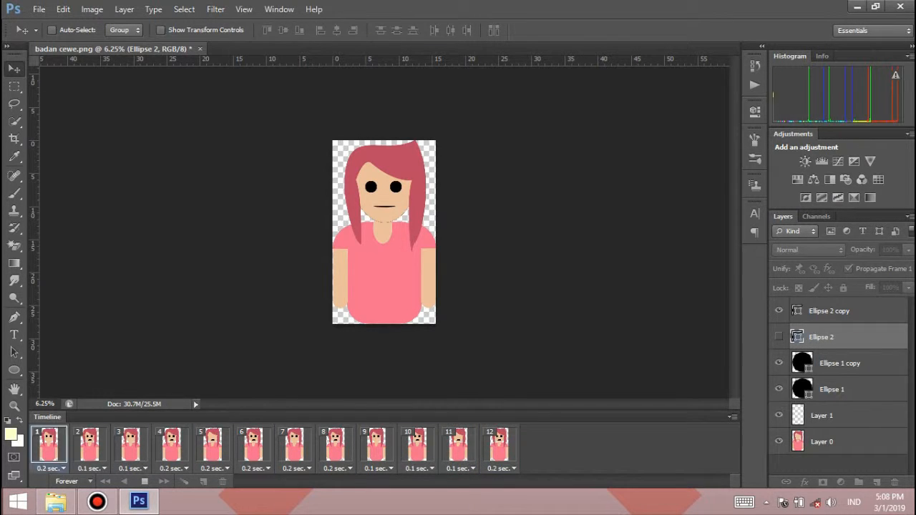
pyautogui.press('space')
# Set frames 2 and 4 to no delay, previewing the animation after each change
pyautogui.click(94, 468)
pyautogui.click(111, 310)
pyautogui.click(144, 481)
pyautogui.click(144, 481)
pyautogui.click(176, 468)
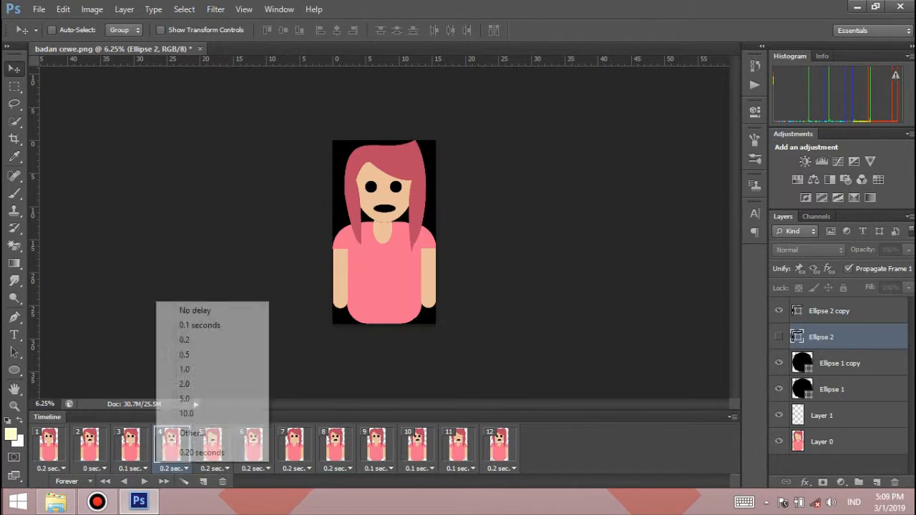
pyautogui.click(194, 310)
pyautogui.click(144, 481)
pyautogui.click(144, 481)
# Set frame 6 to no delay and preview the animation again
pyautogui.click(176, 468)
pyautogui.rightClick(262, 447)
pyautogui.click(258, 469)
pyautogui.click(276, 310)
pyautogui.click(144, 481)
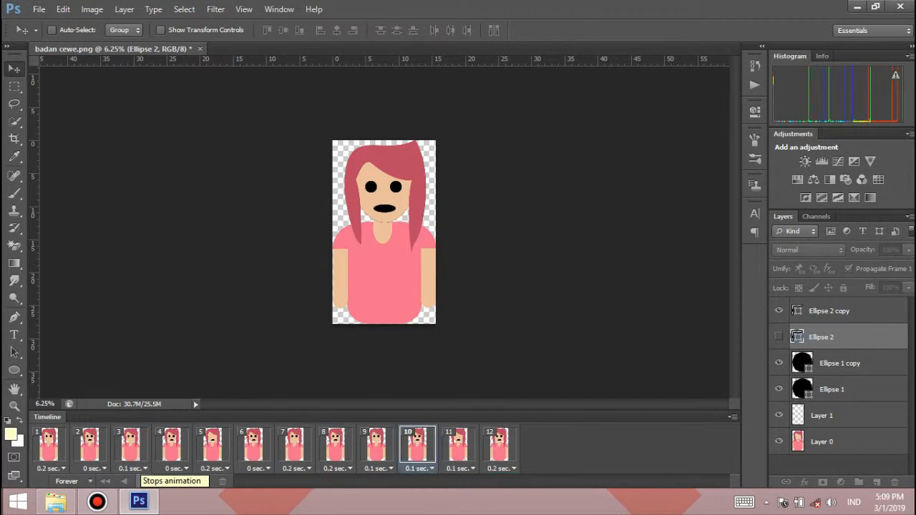
pyautogui.click(38, 9)
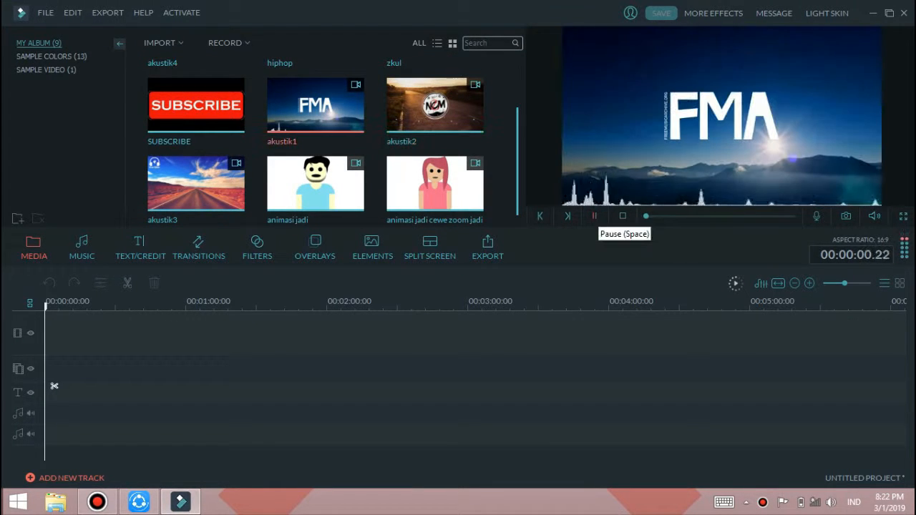
# In Filmora, place akustik2 at the start of the video track and animasi jadi on the first overlay track
pyautogui.click(708, 216)
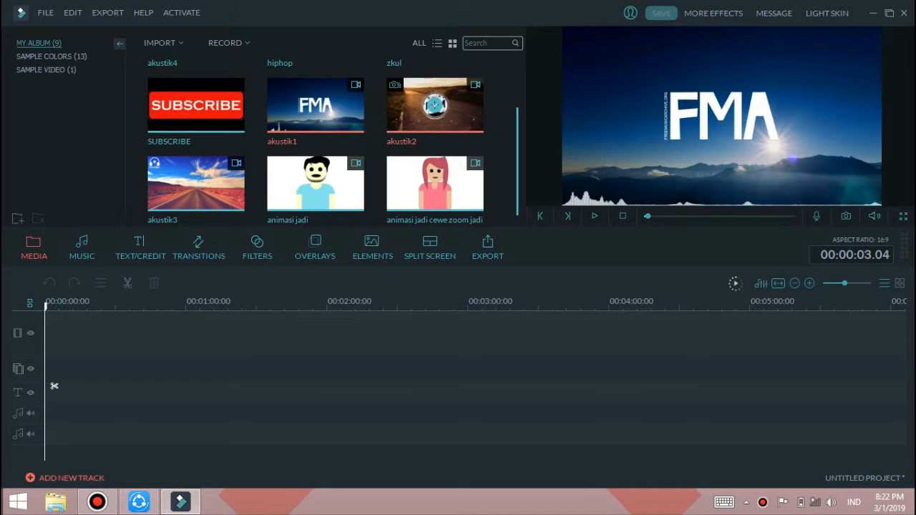
pyautogui.click(436, 105)
pyautogui.moveTo(435, 183); pyautogui.dragTo(57, 369)
pyautogui.moveTo(315, 183); pyautogui.dragTo(78, 397)
pyautogui.moveTo(143, 397); pyautogui.dragTo(116, 369)
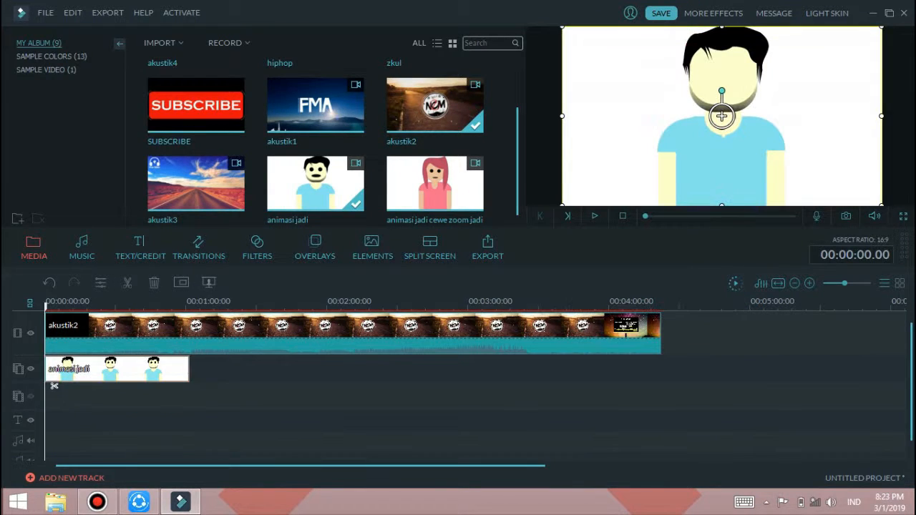
# Import animasi jadi cw finish, place it on the second overlay track, and move the woman to the left side of the video frame
pyautogui.click(163, 43)
pyautogui.doubleClick(155, 247)
pyautogui.moveTo(196, 185); pyautogui.dragTo(107, 397)
pyautogui.doubleClick(107, 396)
pyautogui.click(662, 427)
pyautogui.moveTo(722, 143); pyautogui.dragTo(617, 147)
# Move the man in the animasi jadi clip to the right side of the video frame and preview both characters
pyautogui.doubleClick(116, 369)
pyautogui.click(663, 427)
pyautogui.moveTo(722, 117); pyautogui.dragTo(826, 125)
pyautogui.click(595, 216)
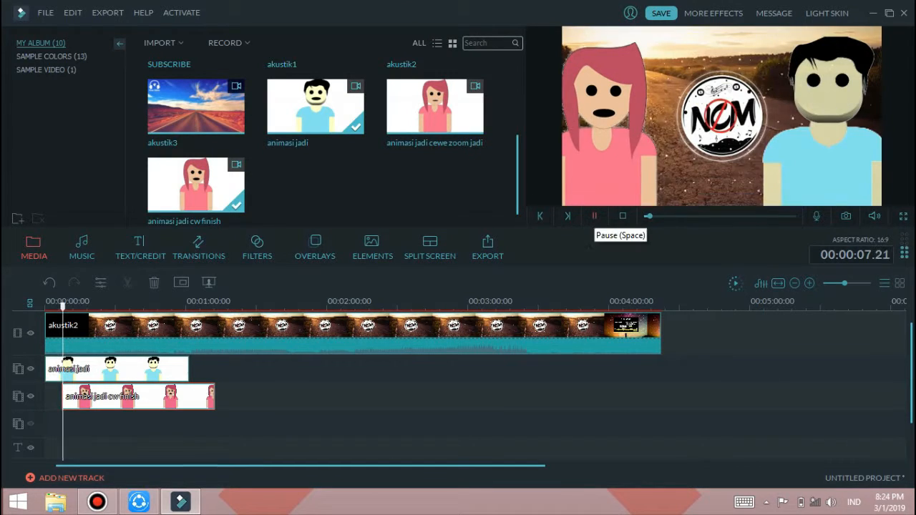
pyautogui.click(595, 216)
# Import the Untitled Session 1 mixdown audio from Documents, place it at the start of an audio track, and play it
pyautogui.click(163, 43)
pyautogui.click(55, 135)
pyautogui.scroll(-3, 286, 179)
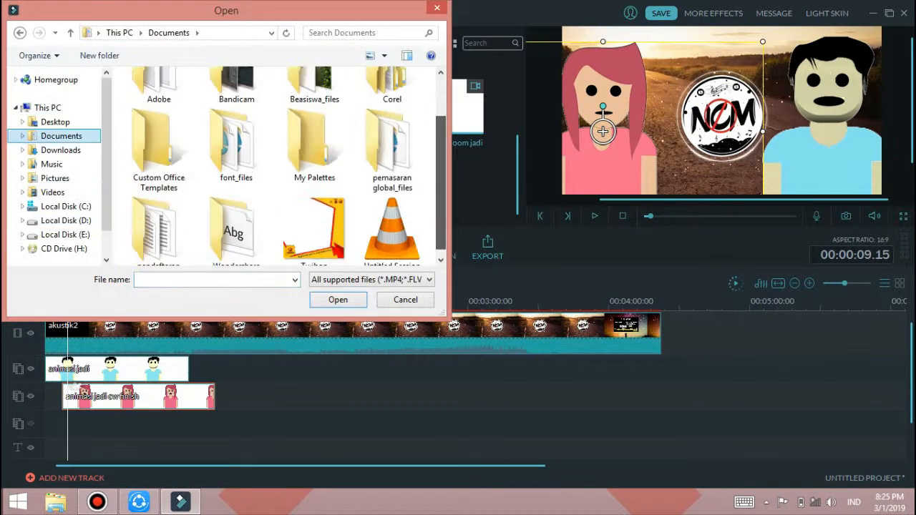
pyautogui.doubleClick(287, 215)
pyautogui.click(315, 186)
pyautogui.moveTo(75, 387); pyautogui.dragTo(54, 458)
pyautogui.click(595, 216)
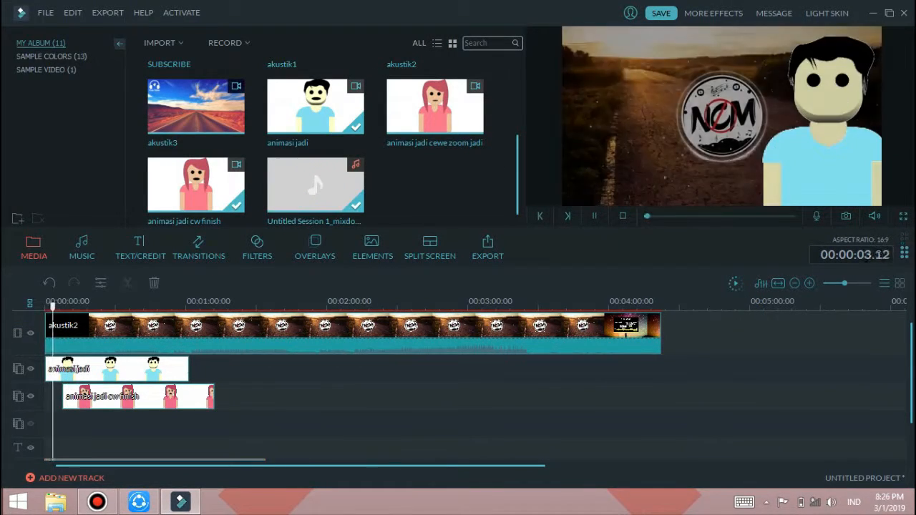
# Move the animasi jadi cw finish clip earlier to start at about 00:00:03 and play the timeline from the beginning
pyautogui.moveTo(107, 397); pyautogui.dragTo(98, 396)
pyautogui.click(623, 216)
pyautogui.click(595, 216)
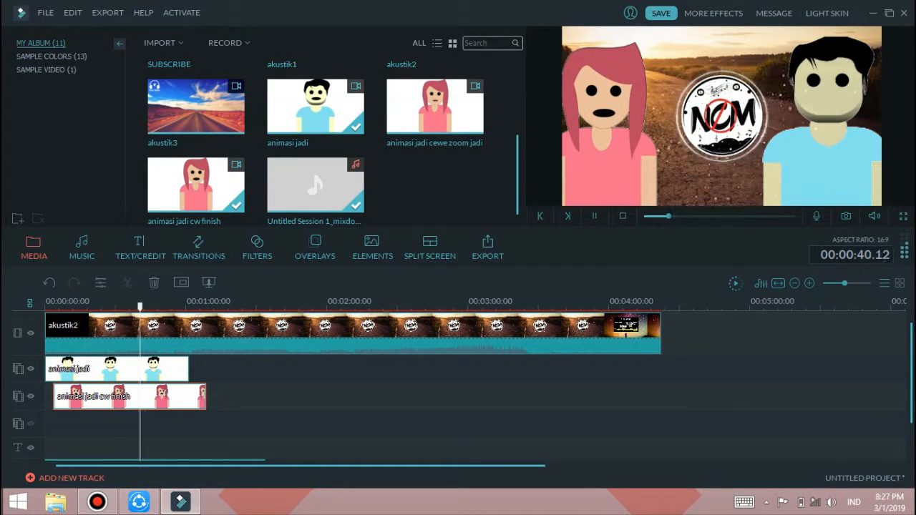
# Replay the opening seconds on a magnified timeline to check when each character speaks
pyautogui.press('space')
pyautogui.press('Home')
pyautogui.press('space')
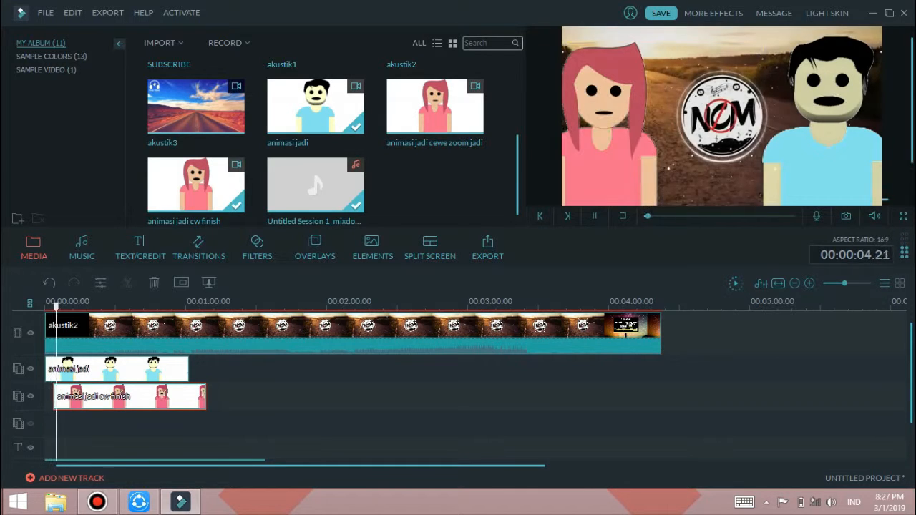
pyautogui.press('space')
pyautogui.hotkey('ctrl', '=')
pyautogui.press('Home')
pyautogui.press('space')
pyautogui.press('space')
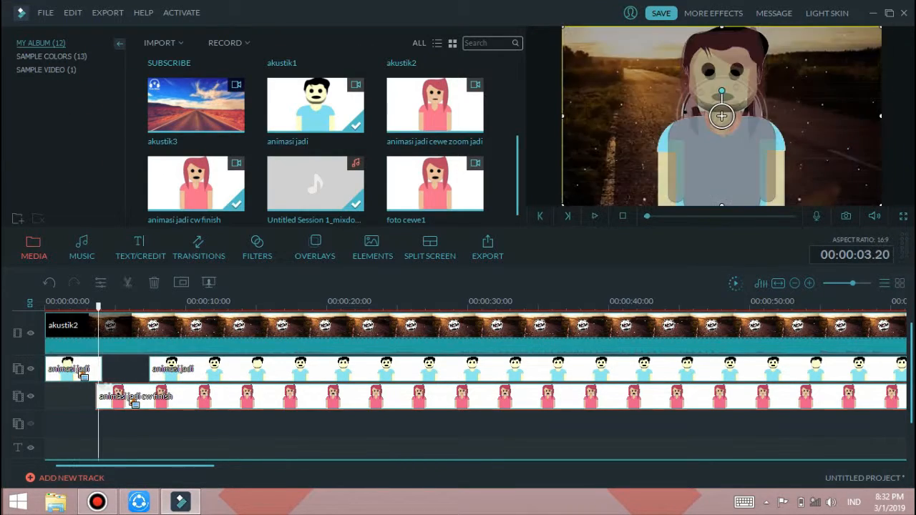
# Shift the animasi jadi cw finish clip slightly later and split it at 00:00:08.23
pyautogui.moveTo(133, 401); pyautogui.dragTo(147, 402)
pyautogui.press('space')
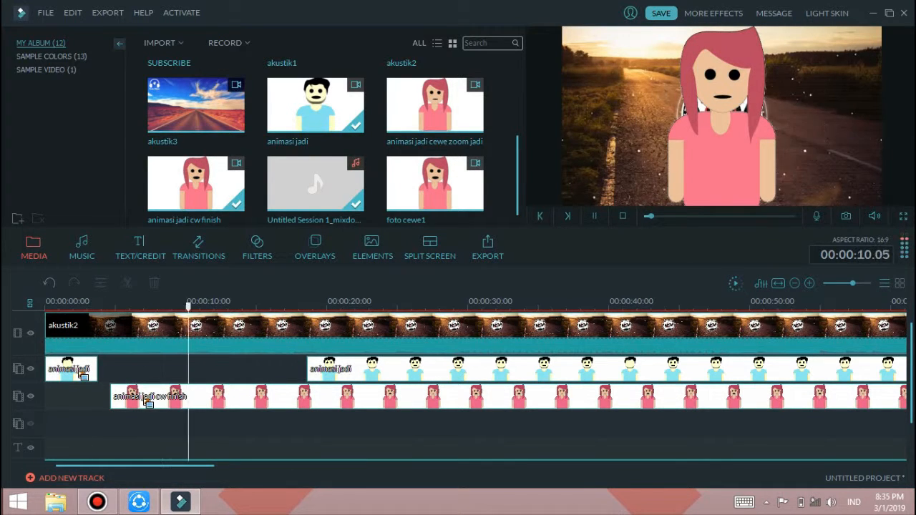
pyautogui.press('space')
pyautogui.hotkey('ctrl', 'b')
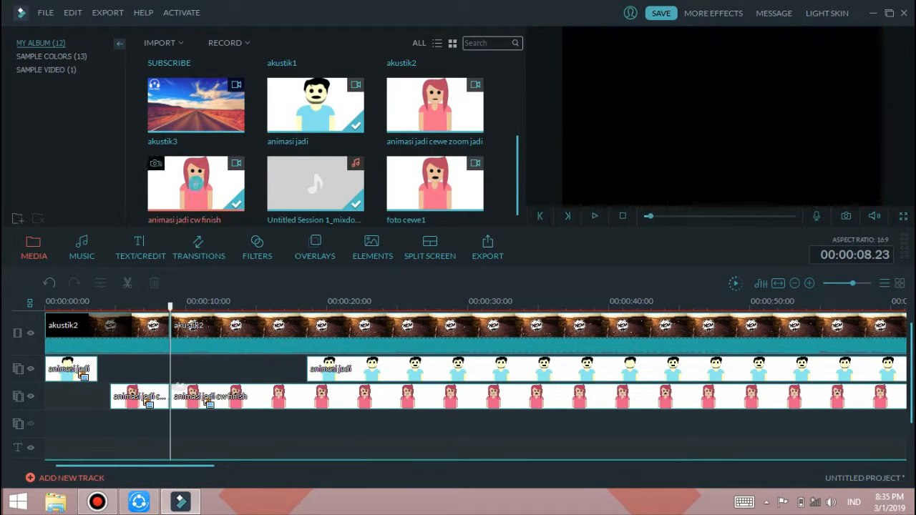
# Undo the split in the akustik2 background clip so that only the animasi jadi cw finish clip is cut at 00:00:08.23
pyautogui.click(190, 398)
pyautogui.moveTo(191, 397)
pyautogui.mouseDown()
pyautogui.moveTo(200, 425)
pyautogui.moveTo(190, 398)
pyautogui.mouseUp()
pyautogui.hotkey('ctrl', 'z')
pyautogui.hotkey('ctrl', 'z')
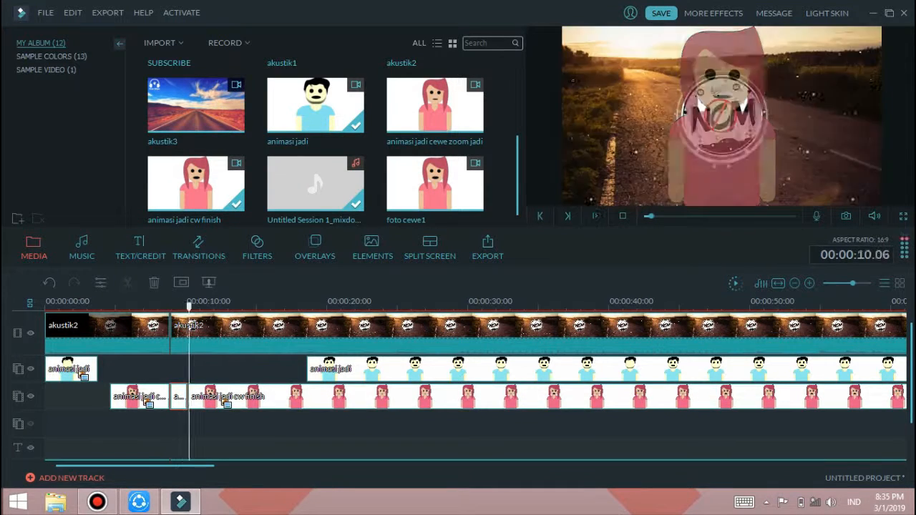
pyautogui.hotkey('ctrl', 'y')
pyautogui.hotkey('ctrl', 'y')
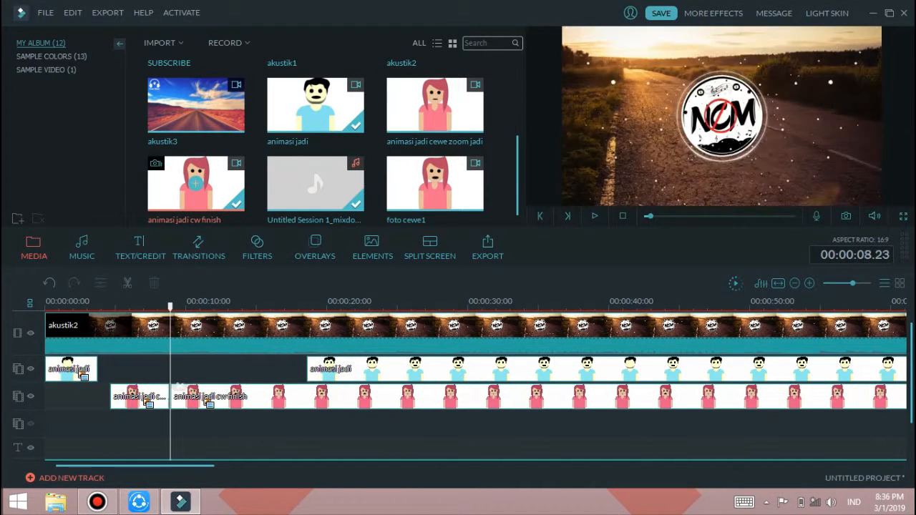
# Place foto cewe1 on the third overlay track at 00:00:08.23, split it shortly after its start, and delete the remainder
pyautogui.moveTo(435, 184); pyautogui.dragTo(178, 423)
pyautogui.press('space')
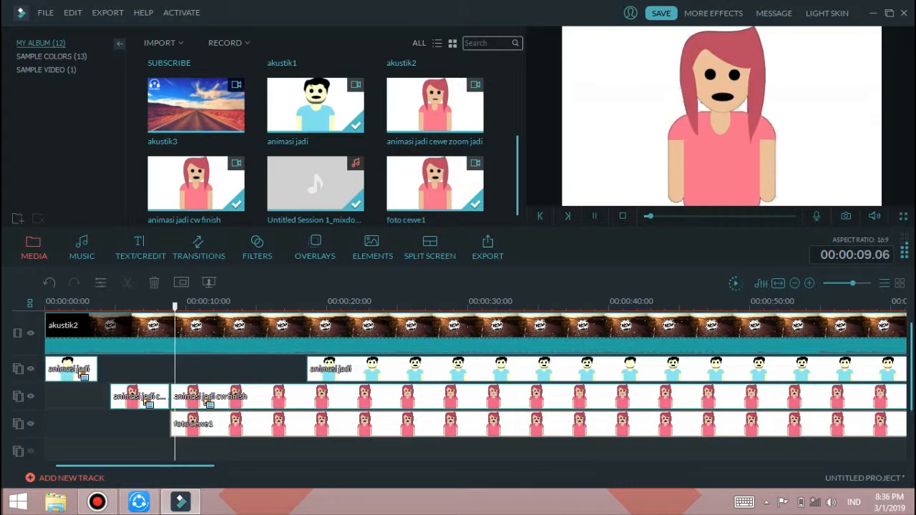
pyautogui.press('space')
pyautogui.hotkey('ctrl', 'b')
pyautogui.press('Delete')
# Shift the second animasi jadi cw finish segment later and move the short foto cewe1 clip into the gap before it
pyautogui.moveTo(215, 397); pyautogui.dragTo(234, 397)
pyautogui.moveTo(179, 424); pyautogui.dragTo(179, 397)
pyautogui.rightClick(179, 397)
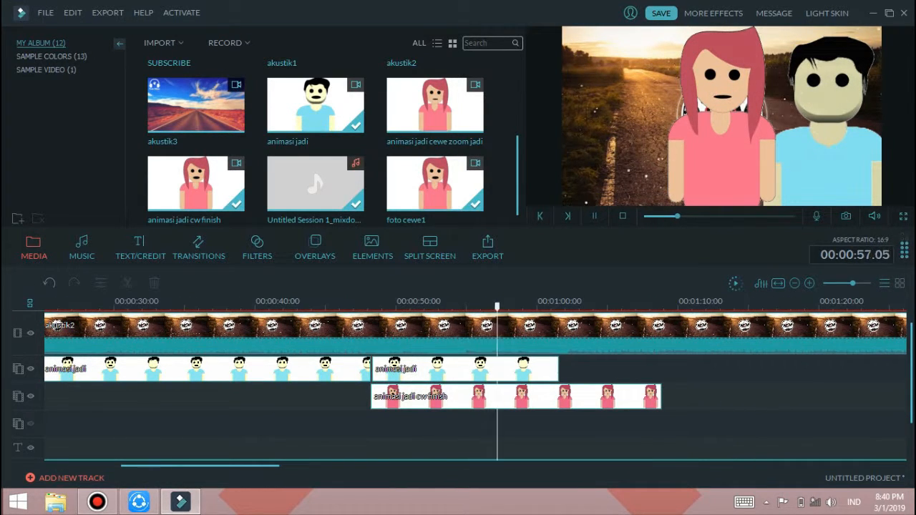
# Move the last animasi jadi clip to start at about 00:01:04 and trim the animasi jadi cw finish clip to end there
pyautogui.moveTo(400, 371); pyautogui.dragTo(630, 385)
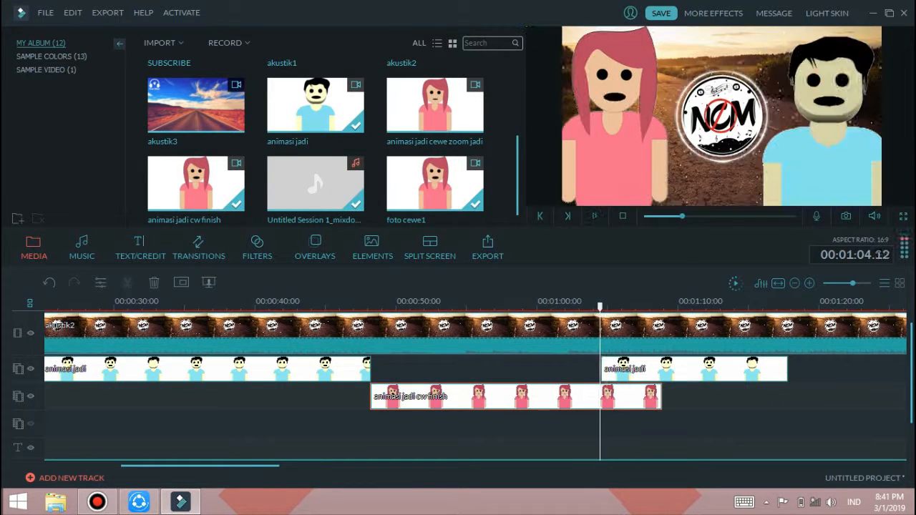
pyautogui.click(600, 306)
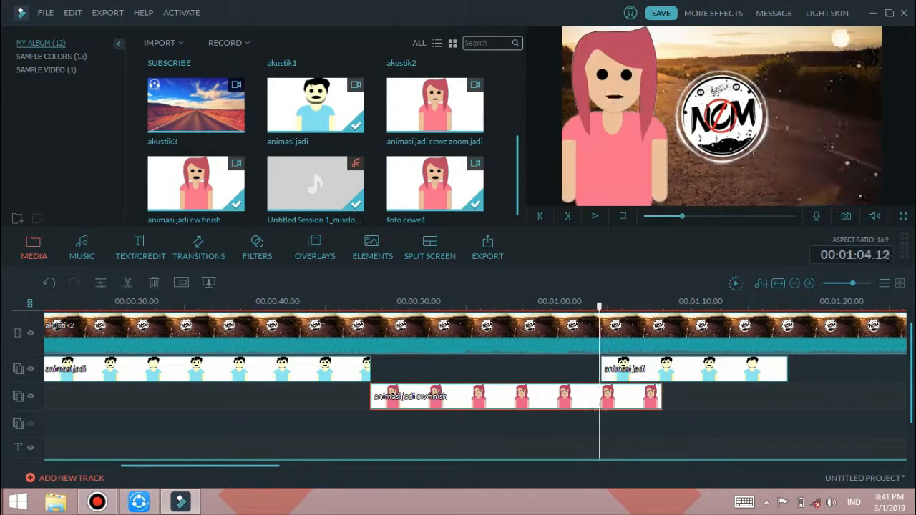
pyautogui.moveTo(661, 397); pyautogui.dragTo(600, 397)
# Play the timeline from shortly before the trimmed animasi jadi cw finish clip to check the dialogue timing
pyautogui.click(333, 306)
pyautogui.press('space')
pyautogui.hotkey('ctrl', '-')
pyautogui.hotkey('ctrl', '-')
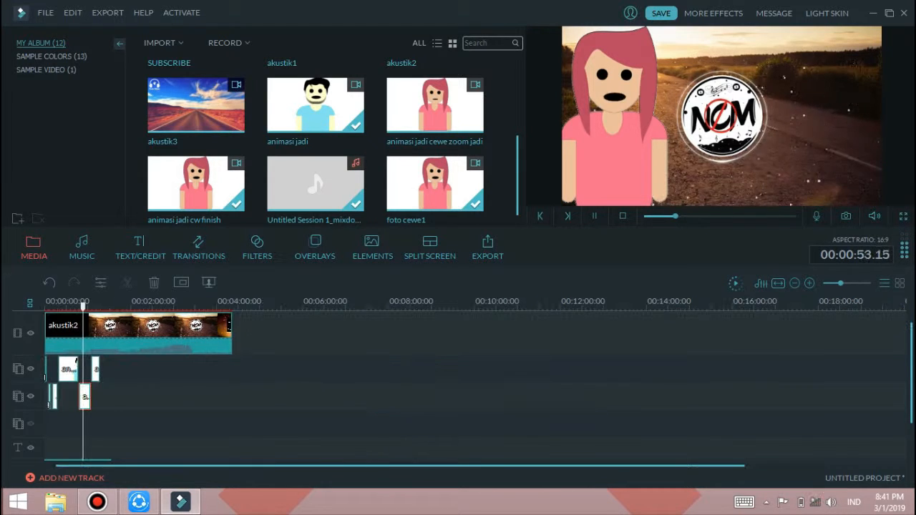
pyautogui.hotkey('ctrl', '=')
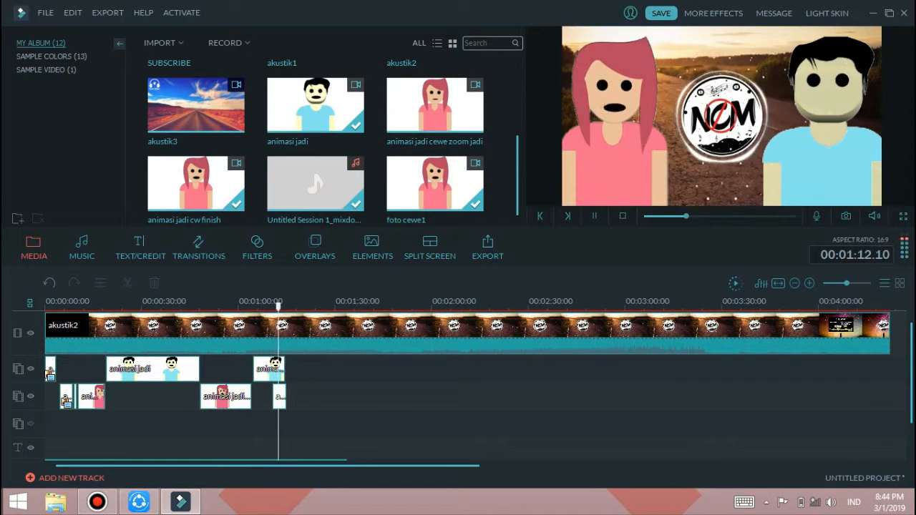
# Trim the end of the last animasi jadi clip to where the final animasi jadi cw finish clip starts
pyautogui.click(273, 302)
pyautogui.moveTo(285, 369); pyautogui.dragTo(272, 369)
pyautogui.press('space')
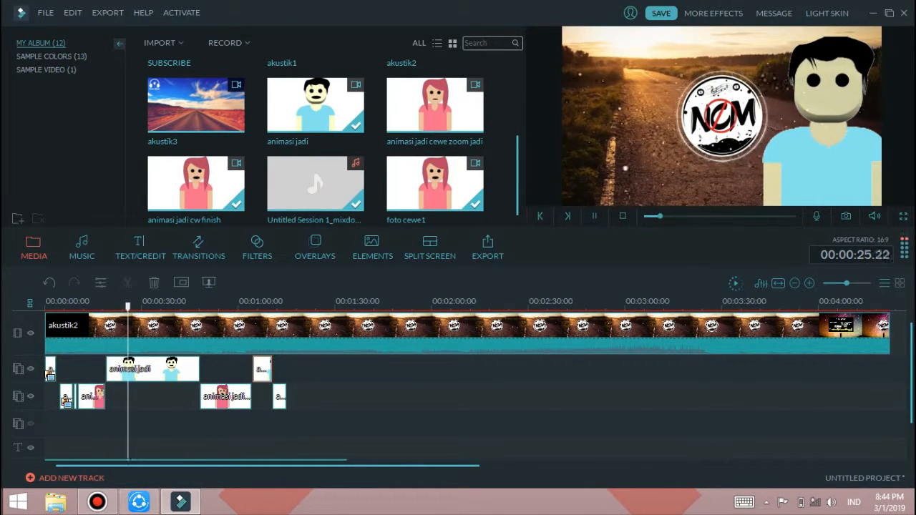
# Play the assembled video from the beginning to review the character dialogue
pyautogui.click(48, 302)
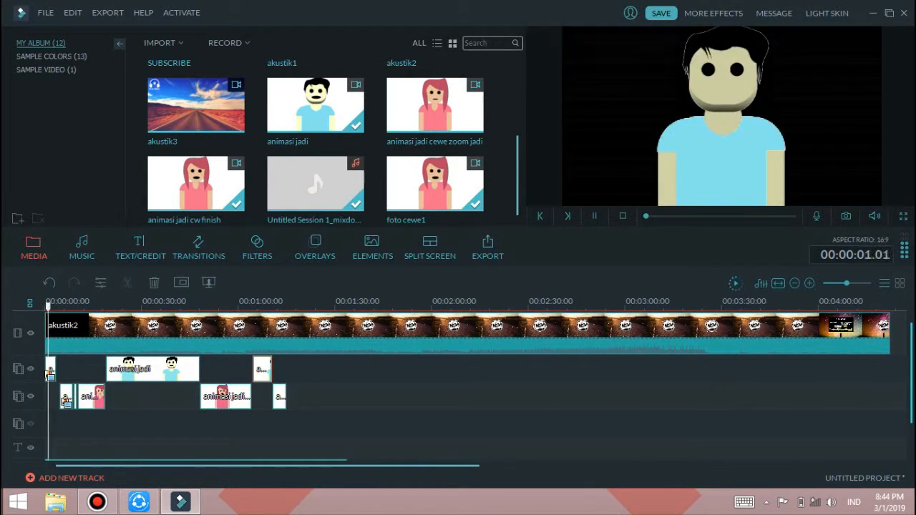
pyautogui.click(622, 216)
pyautogui.click(594, 216)
pyautogui.click(623, 216)
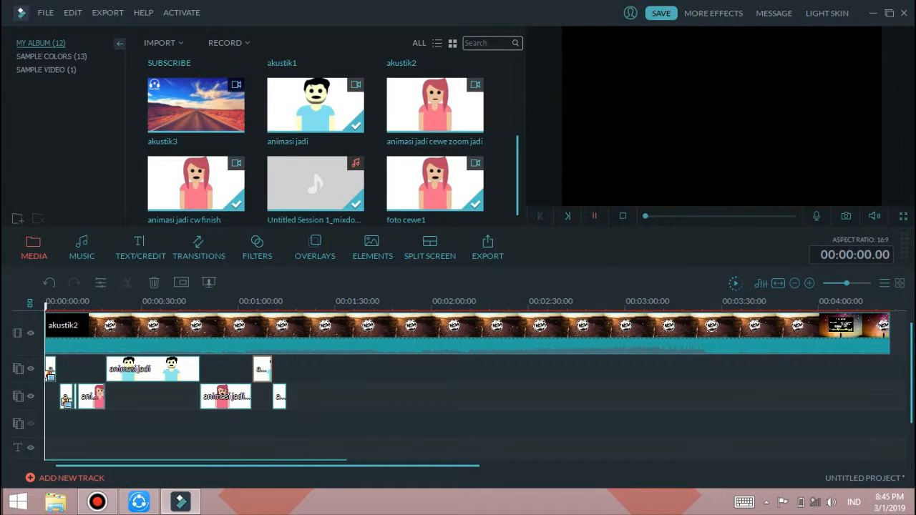
pyautogui.click(594, 216)
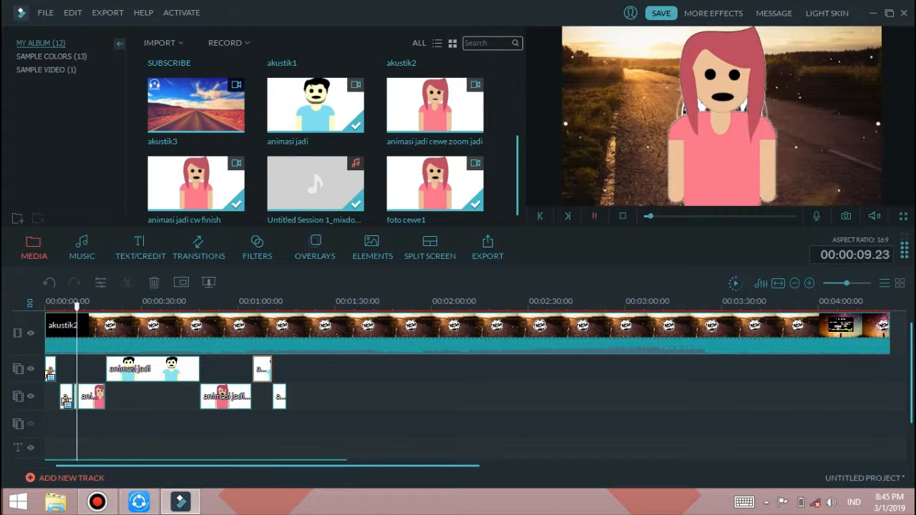